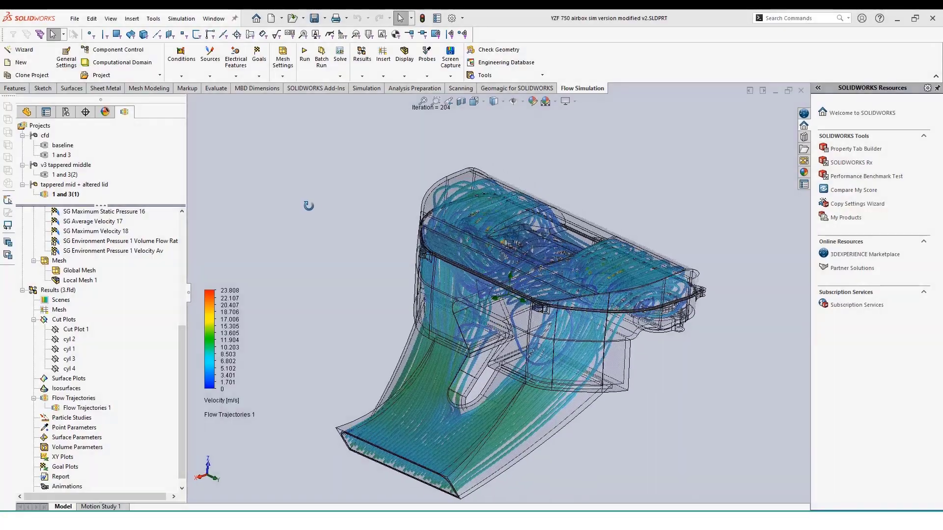
# Examine the velocity flow trajectories through the airbox and the input data of project 1 and 3(1).
pyautogui.moveTo(309, 205); pyautogui.dragTo(273, 190, button='middle')
pyautogui.moveTo(229, 137); pyautogui.dragTo(338, 229, button='middle')
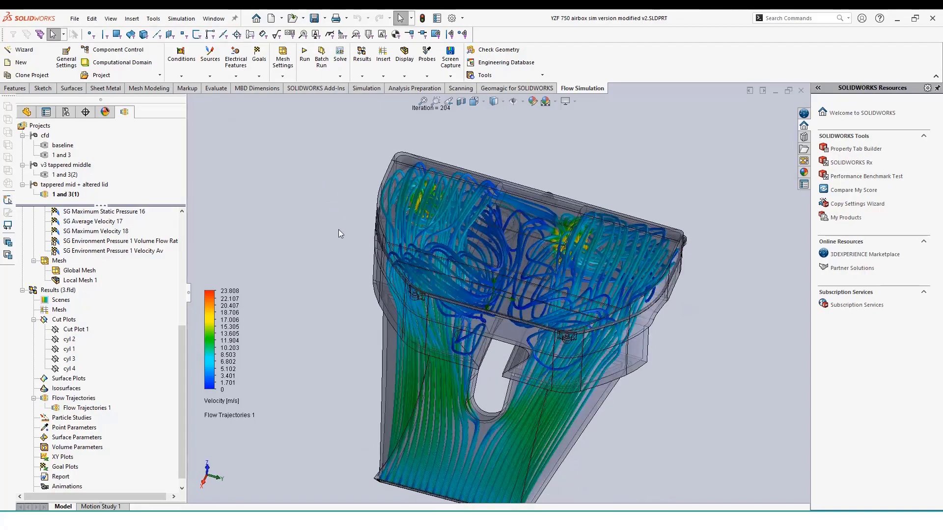
pyautogui.doubleClick(61, 195)
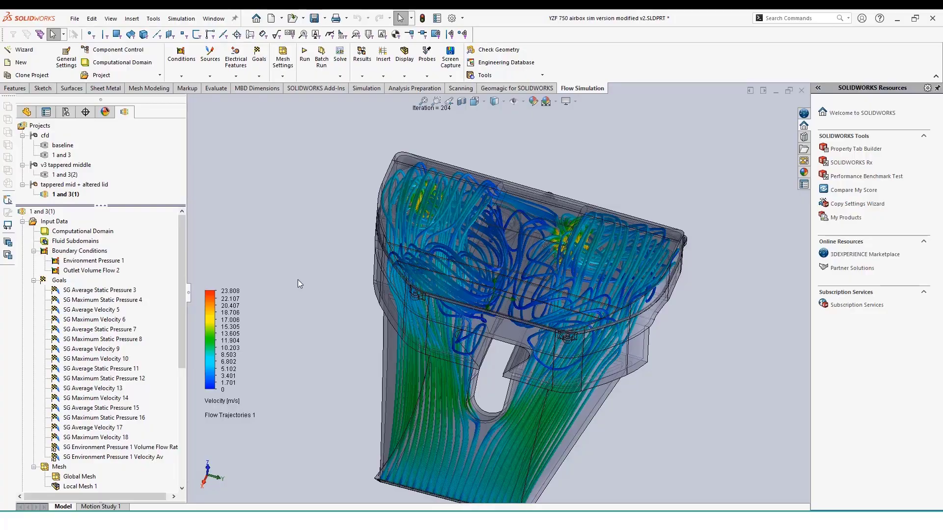
pyautogui.scroll(-3, 499, 272)
pyautogui.moveTo(601, 276)
pyautogui.mouseDown(button='middle')
pyautogui.moveTo(565, 238)
pyautogui.moveTo(596, 259)
pyautogui.mouseUp(button='middle')
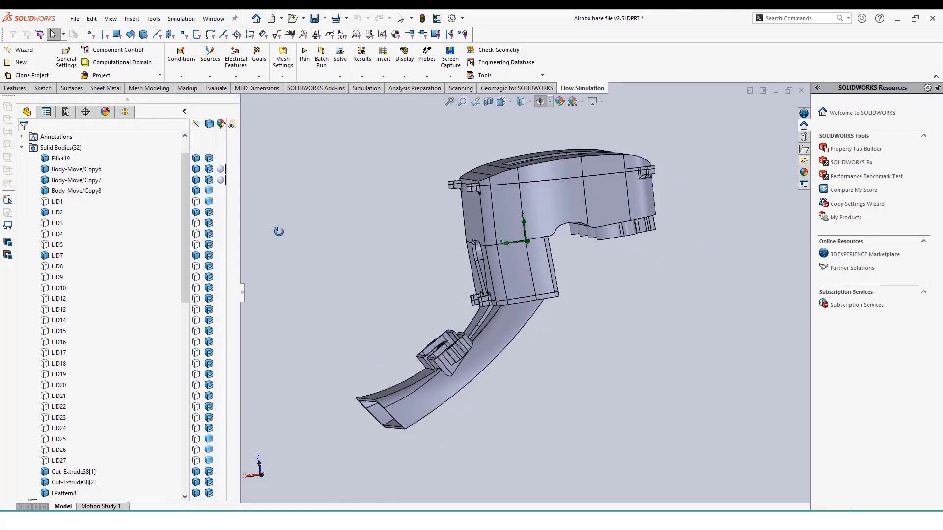
# Hide the airbox's top cover body Fillet19 in the Airbox base file v2 part to expose the interior.
pyautogui.moveTo(278, 231); pyautogui.dragTo(316, 245)
pyautogui.moveTo(317, 245); pyautogui.dragTo(331, 271, button='middle')
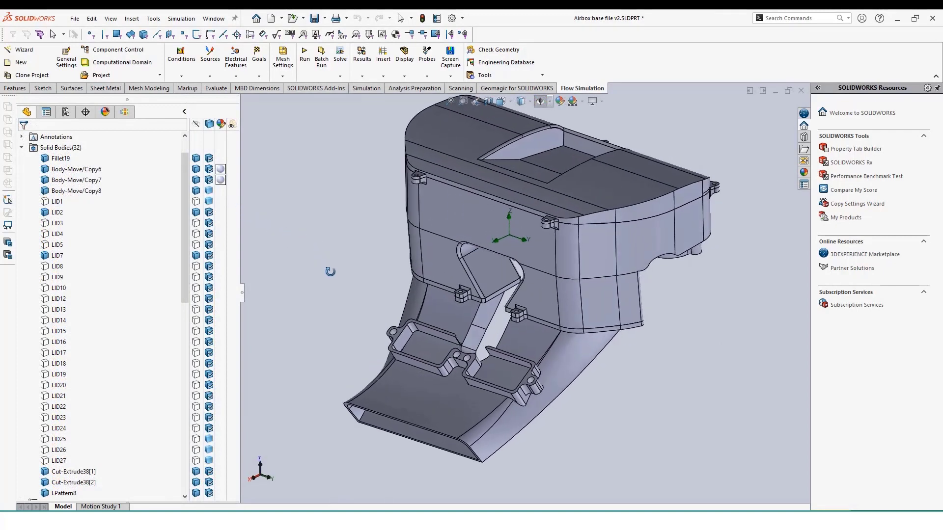
pyautogui.click(196, 158)
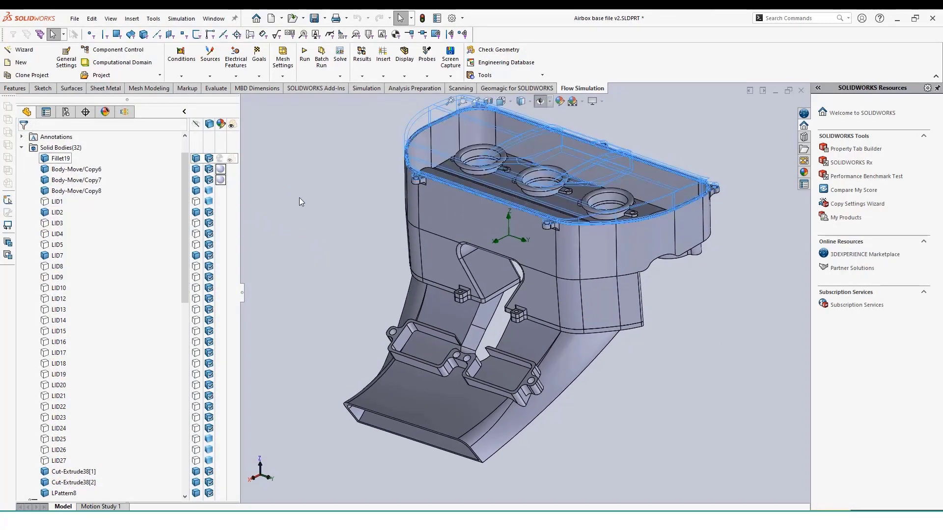
pyautogui.moveTo(379, 278); pyautogui.dragTo(370, 296, button='middle')
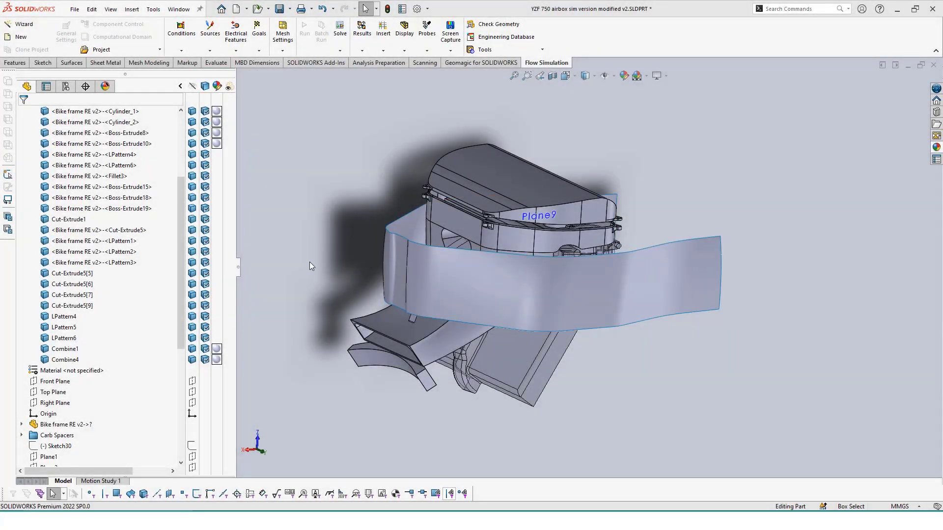
# Roll the YZF 750 airbox feature history forward to include Body-Move/Copy1 and Body-Delete/Keep 1.
pyautogui.moveTo(310, 265)
pyautogui.mouseDown(button='middle')
pyautogui.moveTo(287, 296)
pyautogui.moveTo(311, 283)
pyautogui.mouseUp(button='middle')
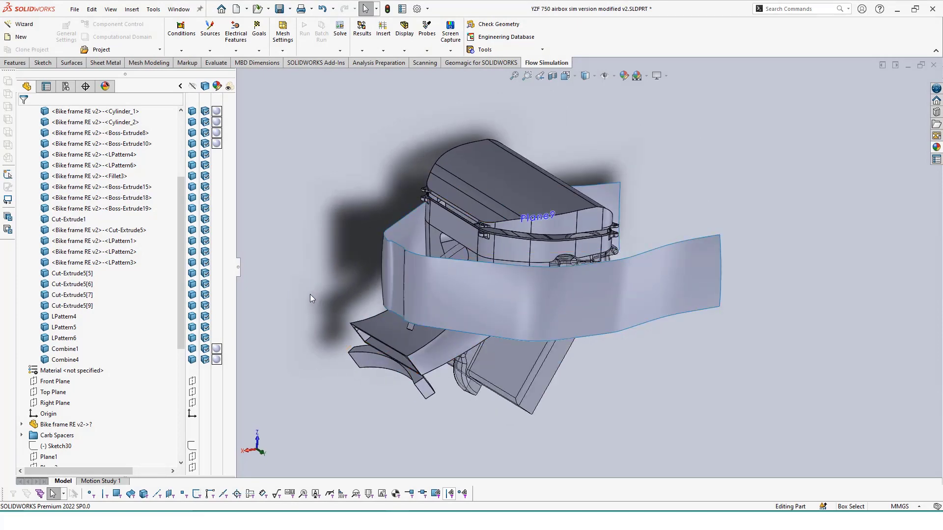
pyautogui.scroll(4, 113, 221)
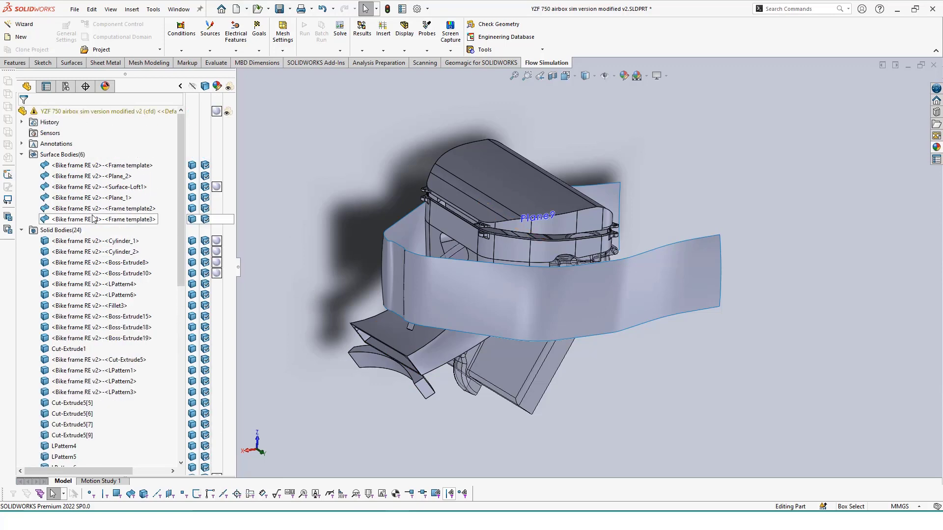
pyautogui.scroll(-3, 113, 221)
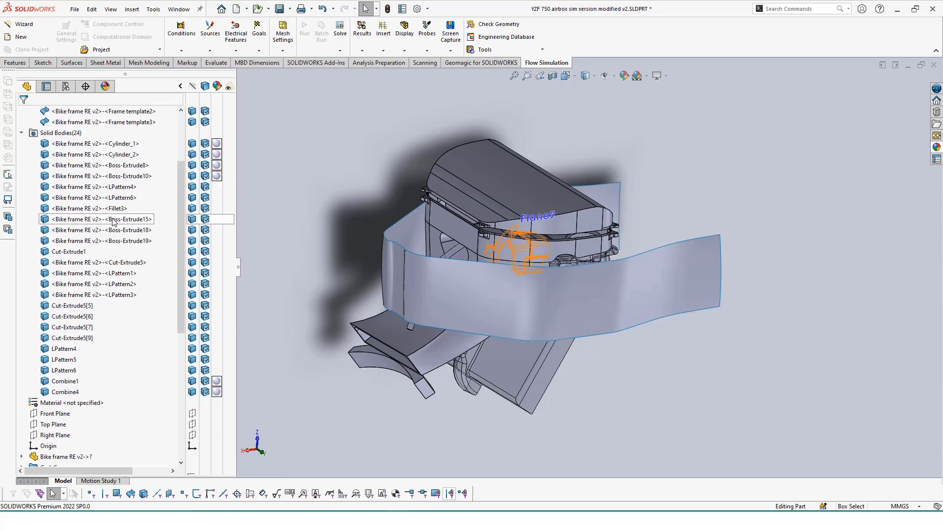
pyautogui.scroll(2, 113, 222)
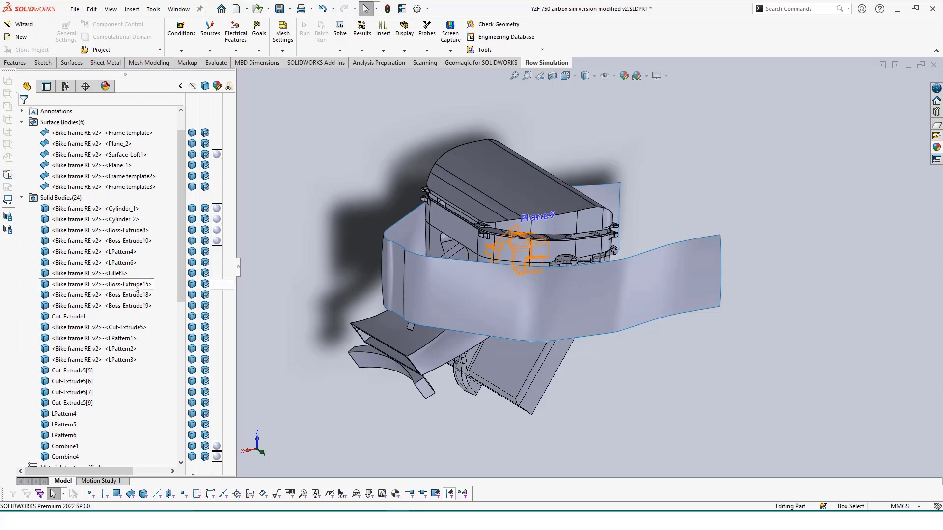
pyautogui.scroll(-8, 98, 364)
pyautogui.scroll(-2, 99, 389)
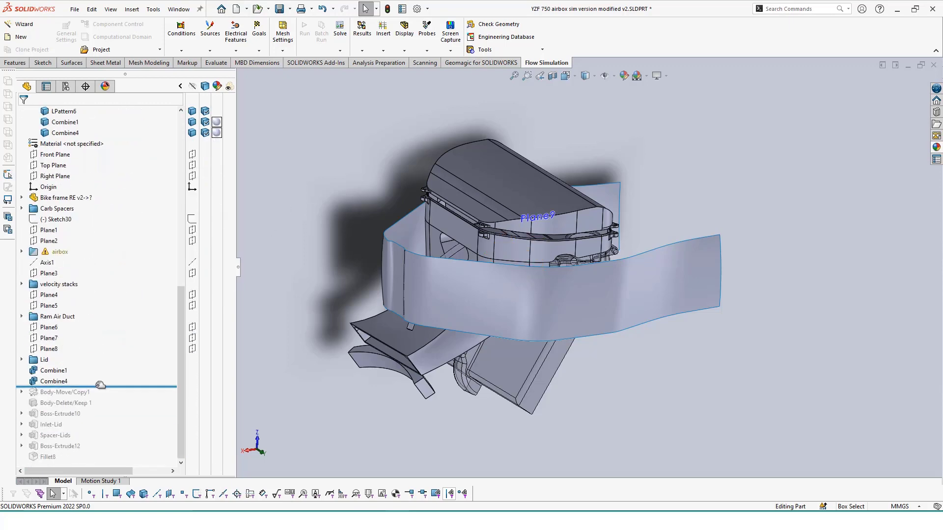
pyautogui.moveTo(100, 385); pyautogui.dragTo(105, 407)
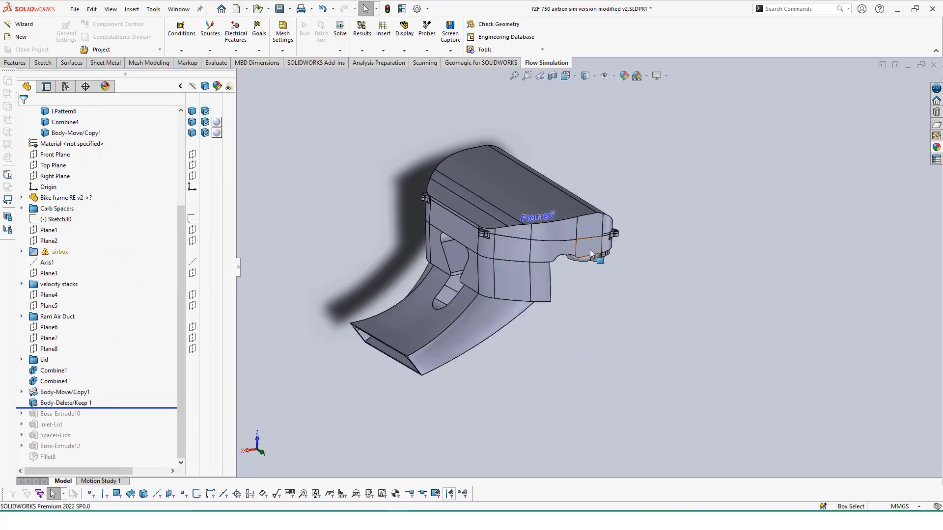
# Roll the feature history forward past Boss-Extrude10 to fill the small holes around the carb spacers, and inspect the spacers.
pyautogui.scroll(-8, 592, 253)
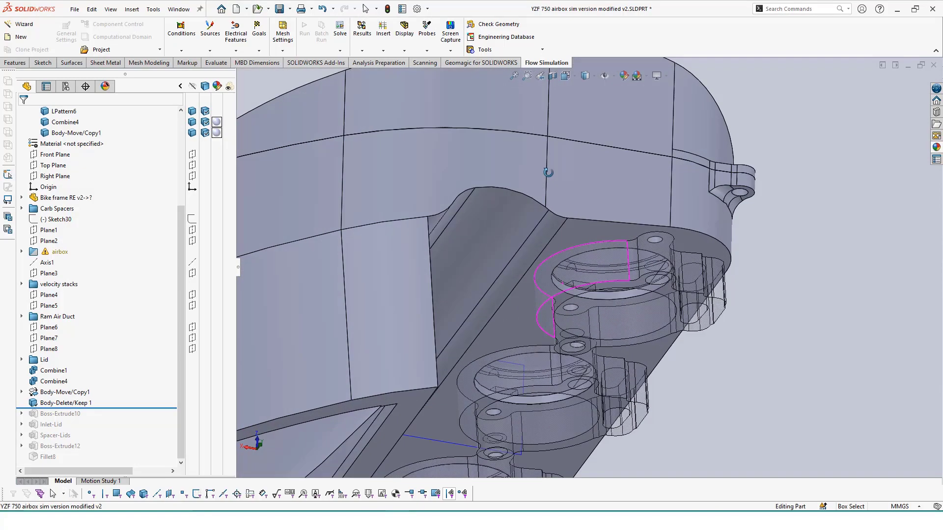
pyautogui.moveTo(547, 172); pyautogui.dragTo(545, 185, button='middle')
pyautogui.scroll(1, 493, 225)
pyautogui.moveTo(163, 407); pyautogui.dragTo(162, 415)
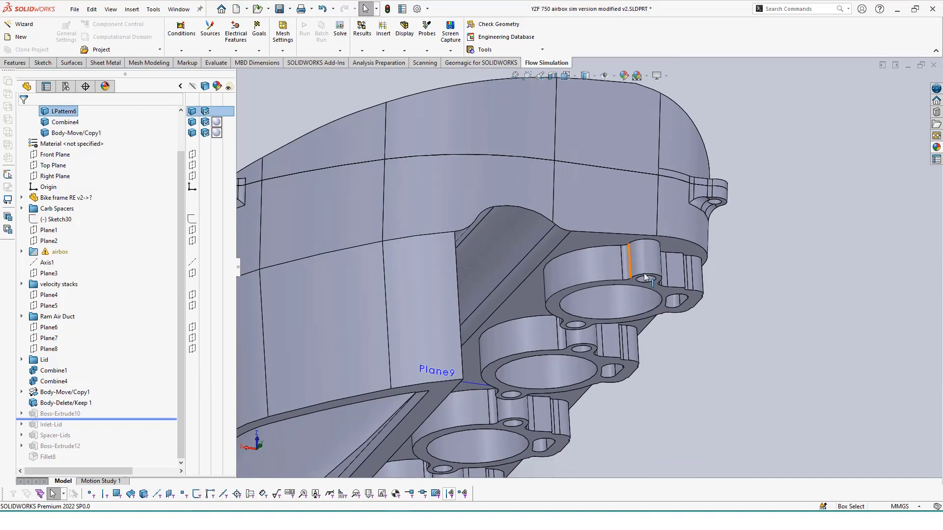
pyautogui.moveTo(611, 290); pyautogui.dragTo(504, 334, button='middle')
pyautogui.scroll(-6, 499, 301)
pyautogui.moveTo(481, 303); pyautogui.dragTo(608, 314, button='middle')
pyautogui.scroll(10, 610, 316)
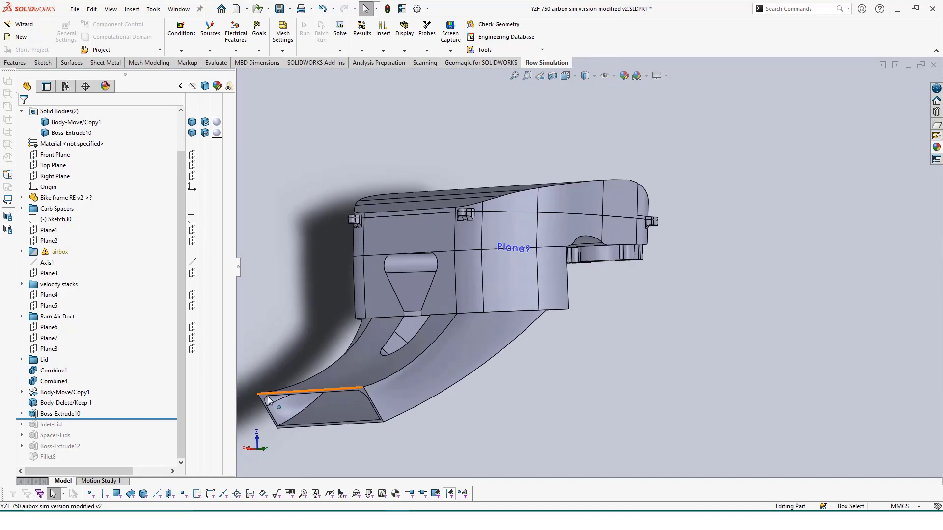
pyautogui.moveTo(618, 308); pyautogui.dragTo(543, 181, button='middle')
pyautogui.click(532, 49)
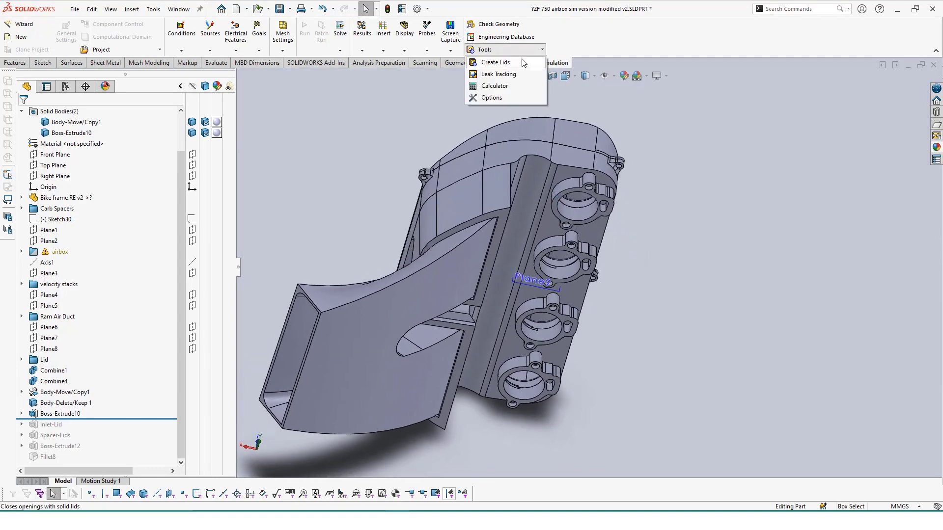
pyautogui.click(496, 63)
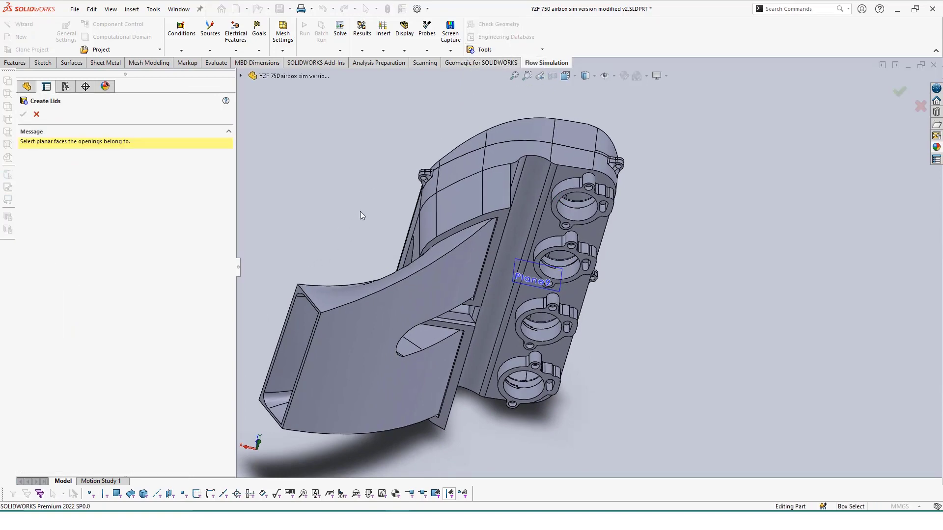
pyautogui.moveTo(360, 211); pyautogui.dragTo(303, 297, button='middle')
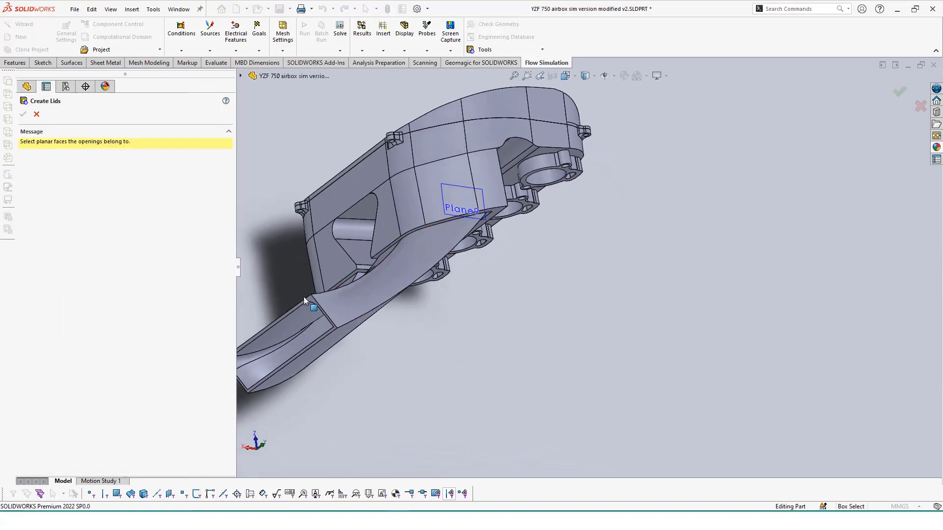
pyautogui.click(285, 350)
pyautogui.scroll(-5, 334, 351)
pyautogui.moveTo(630, 220); pyautogui.dragTo(640, 260, button='middle')
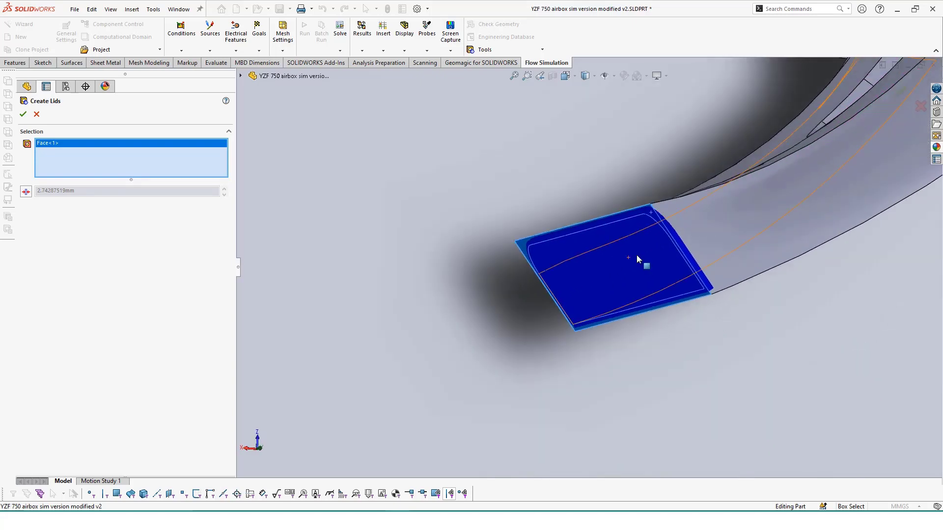
pyautogui.click(37, 115)
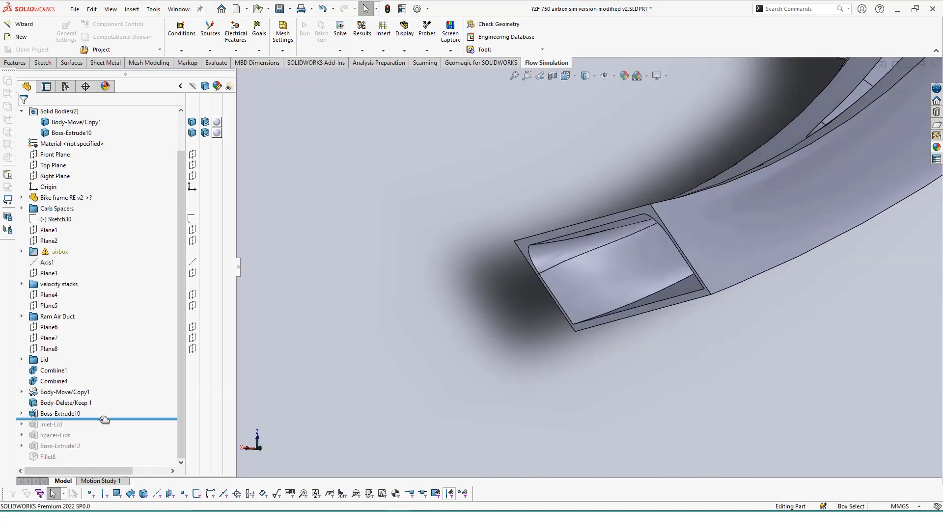
# Roll the feature history forward through Inlet-Lid and Spacer-Lids, and highlight the five lid bodies to check their positions.
pyautogui.moveTo(104, 420); pyautogui.dragTo(104, 441)
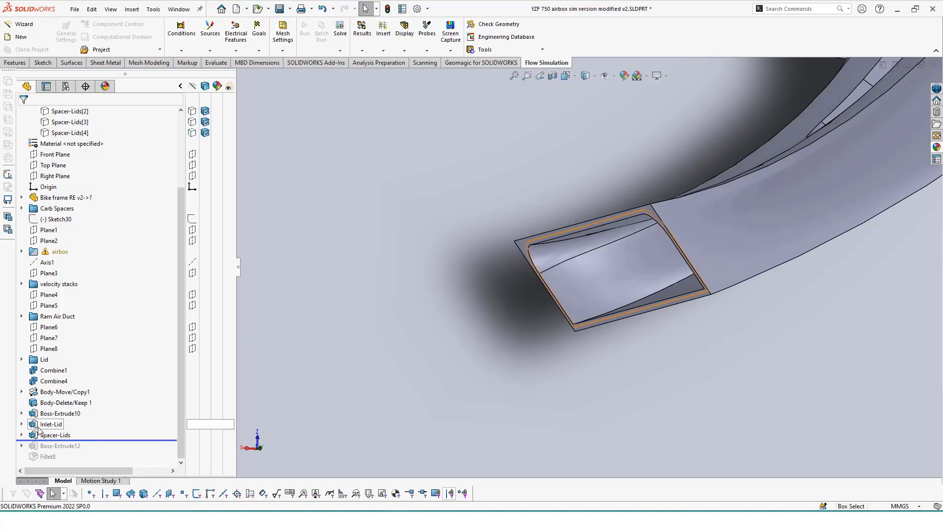
pyautogui.scroll(3, 97, 229)
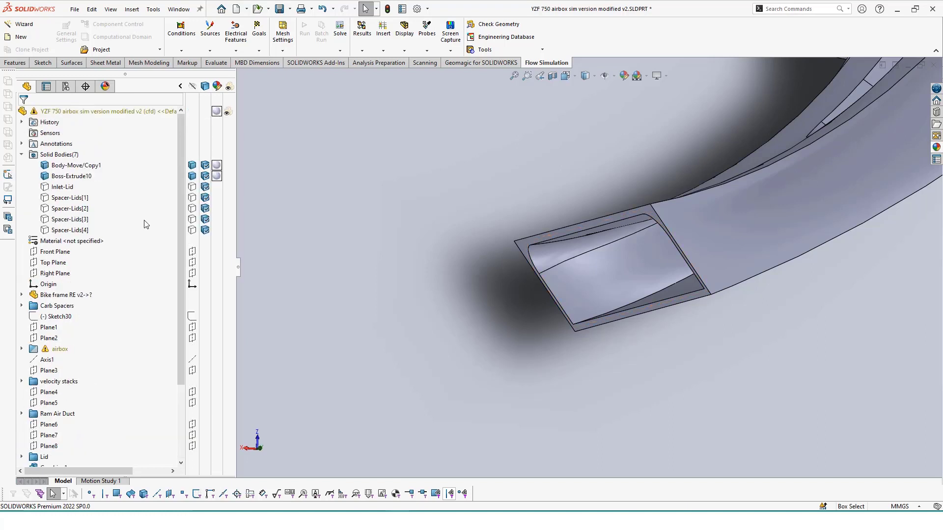
pyautogui.click(62, 186)
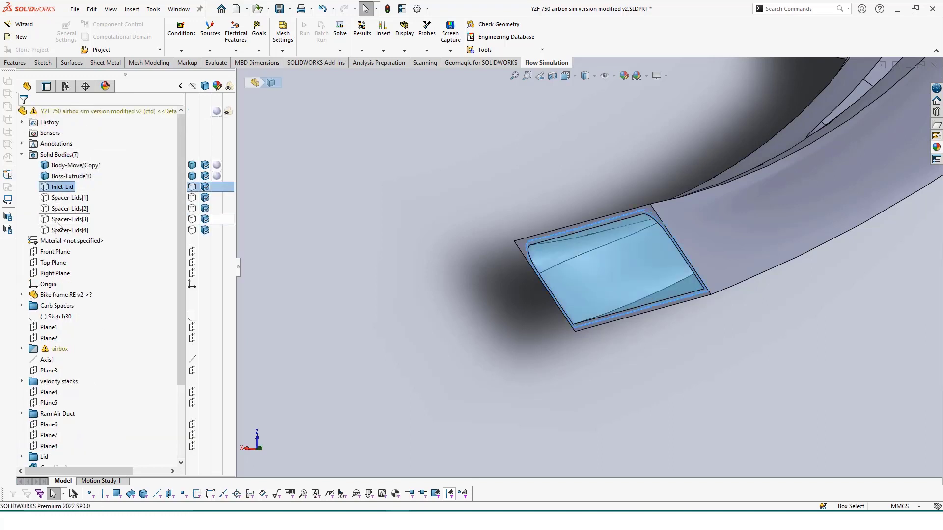
pyautogui.keyDown('shift'); pyautogui.click(67, 230); pyautogui.keyUp('shift')
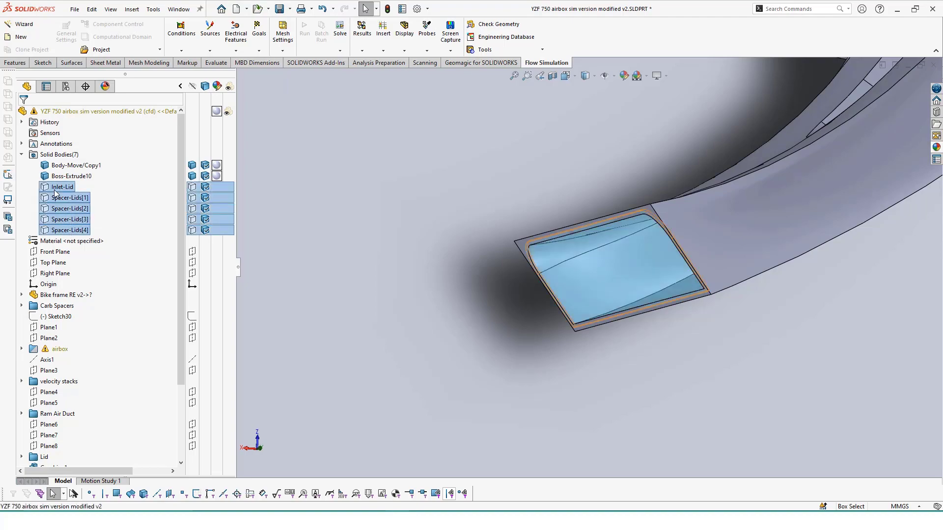
pyautogui.scroll(5, 633, 161)
pyautogui.scroll(-5, 633, 161)
pyautogui.moveTo(673, 301); pyautogui.dragTo(667, 333, button='middle')
pyautogui.scroll(4, 667, 334)
pyautogui.scroll(-2, 447, 377)
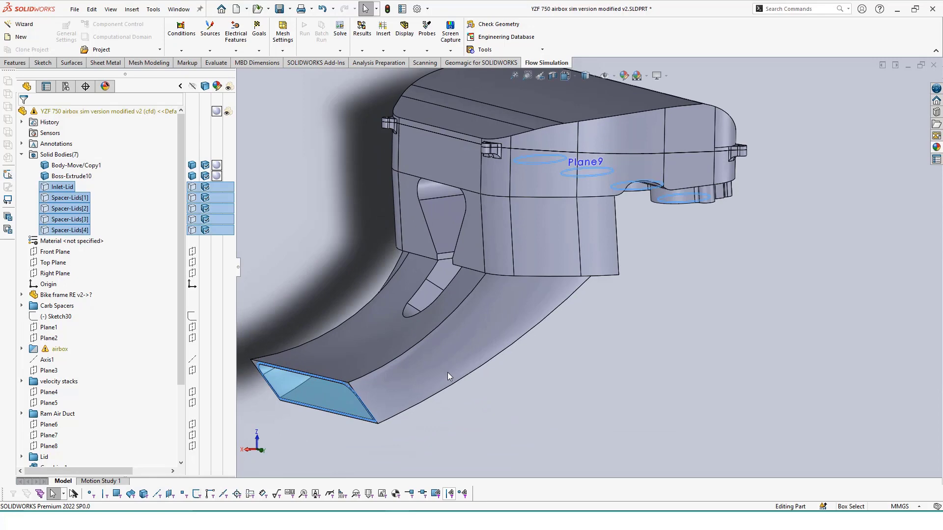
pyautogui.press('Escape')
# Start a new flow project with the wizard, accepting the default name, the current cfd configuration and the SI (m-kg-s) unit system.
pyautogui.scroll(-3, 138, 398)
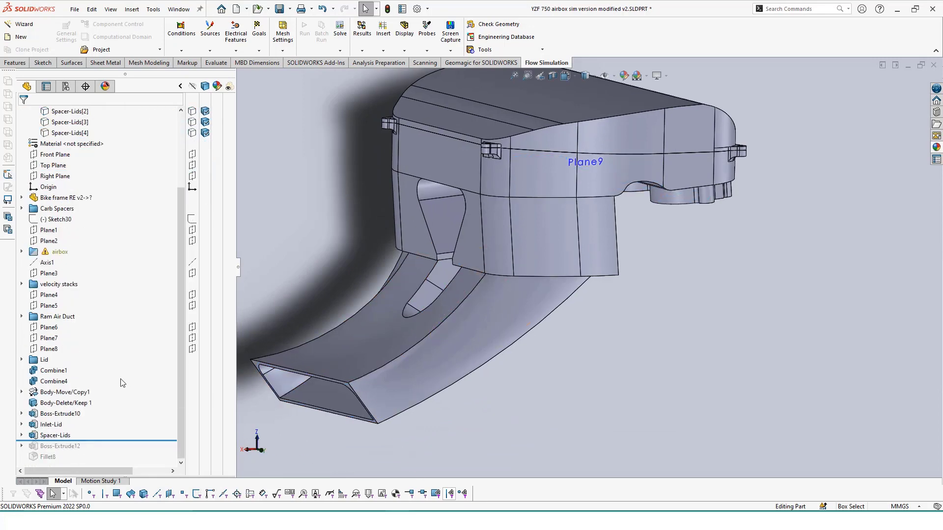
pyautogui.scroll(3, 128, 382)
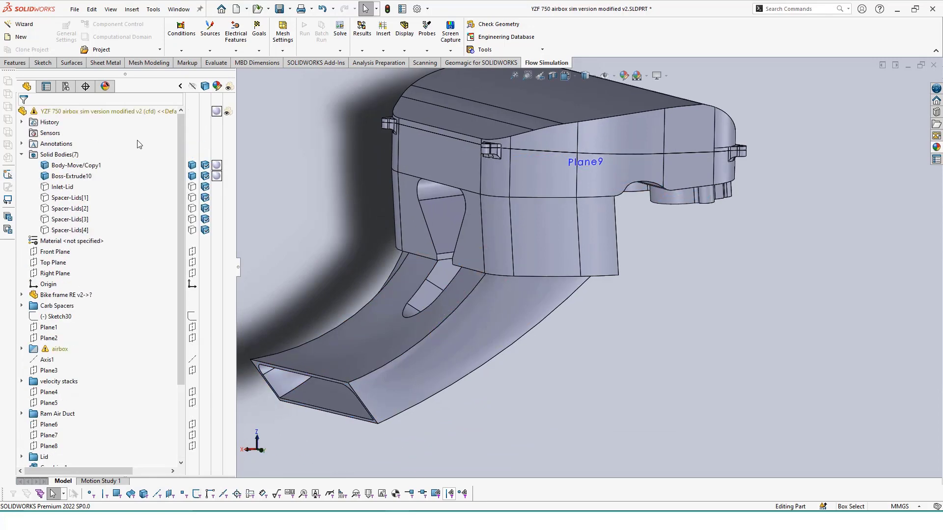
pyautogui.scroll(2, 372, 180)
pyautogui.scroll(-2, 411, 236)
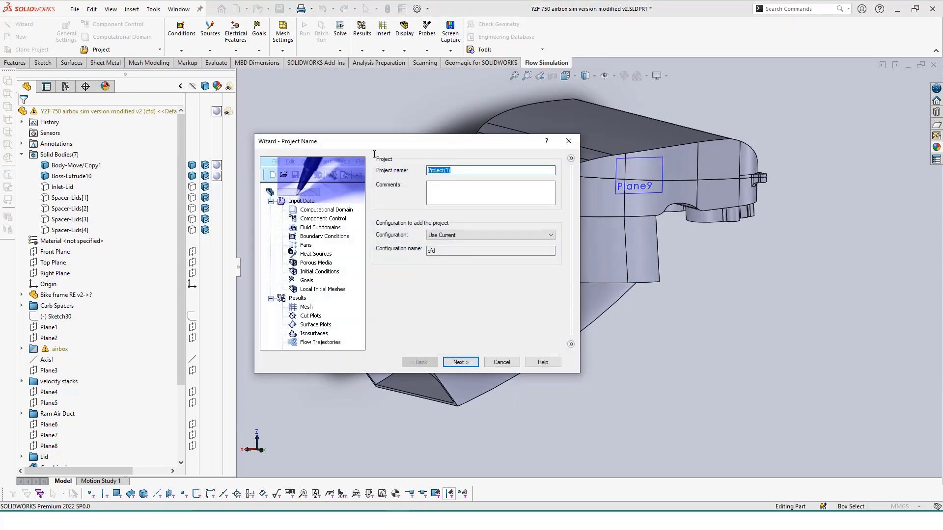
pyautogui.click(474, 362)
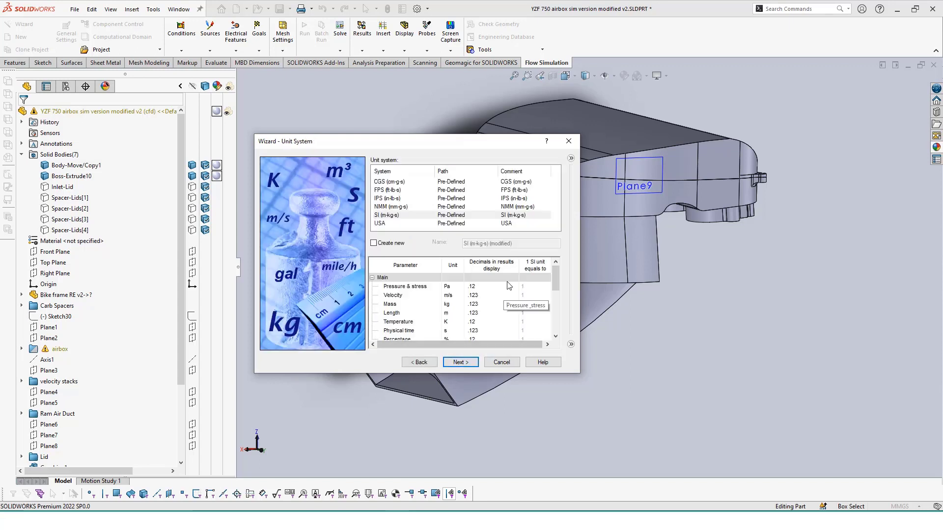
pyautogui.moveTo(553, 275)
pyautogui.mouseDown()
pyautogui.moveTo(555, 309)
pyautogui.moveTo(555, 273)
pyautogui.mouseUp()
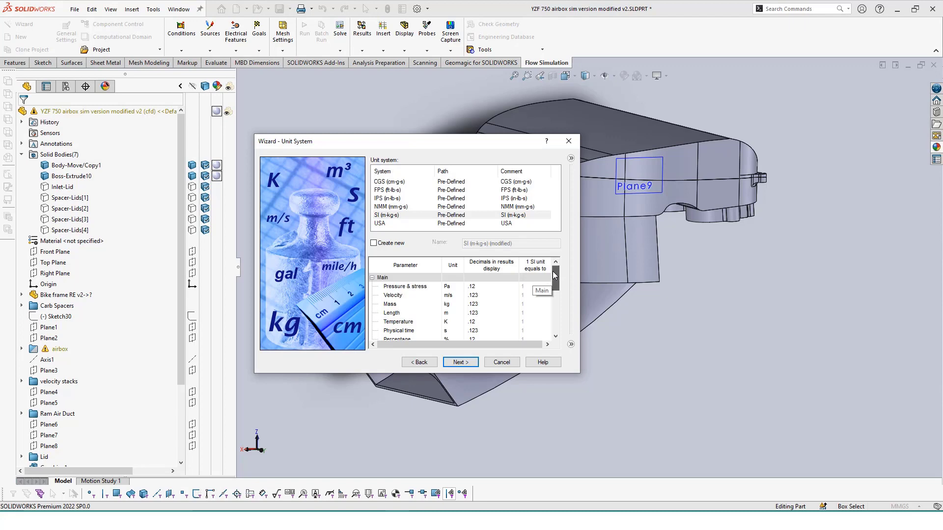
pyautogui.click(462, 364)
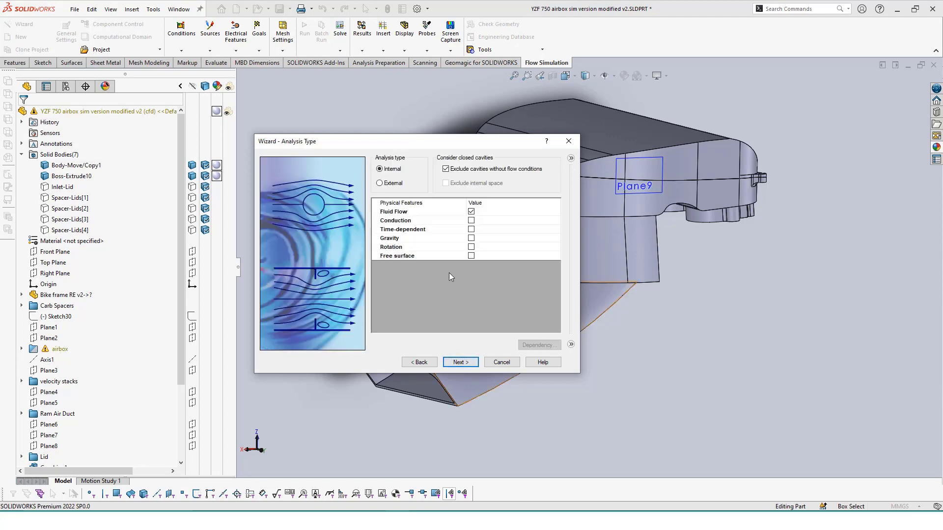
# Enable gravity in the internal analysis's physical features and continue to the default fluid settings.
pyautogui.click(471, 238)
pyautogui.moveTo(428, 142); pyautogui.dragTo(780, 193)
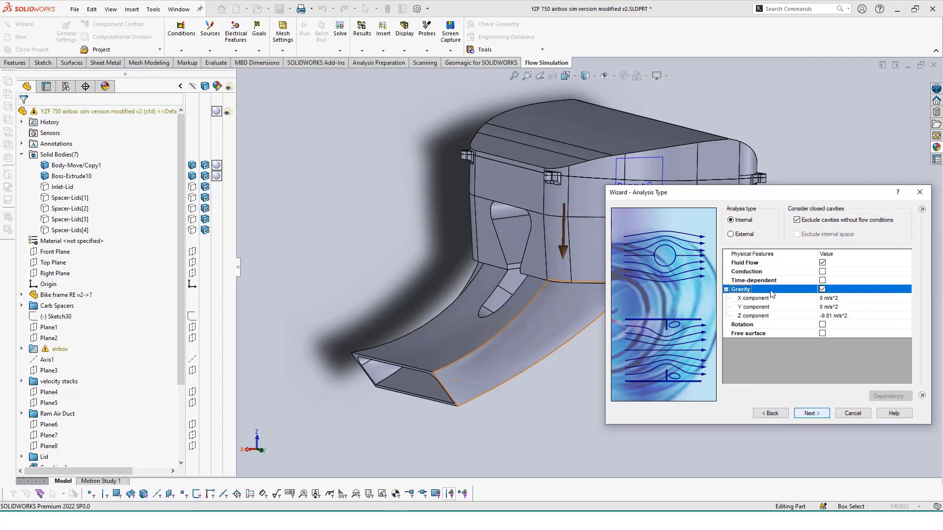
pyautogui.click(811, 414)
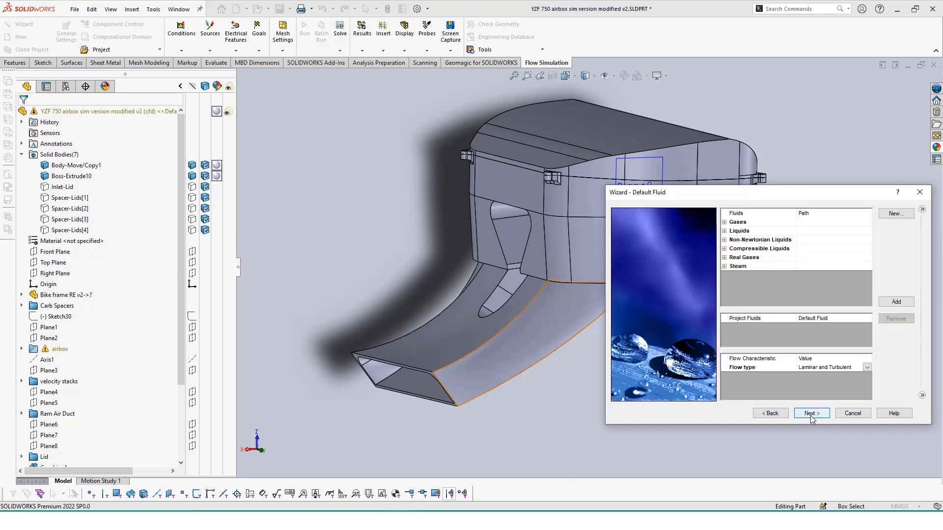
# Add the pre-defined gas Air as the project's default fluid.
pyautogui.click(724, 222)
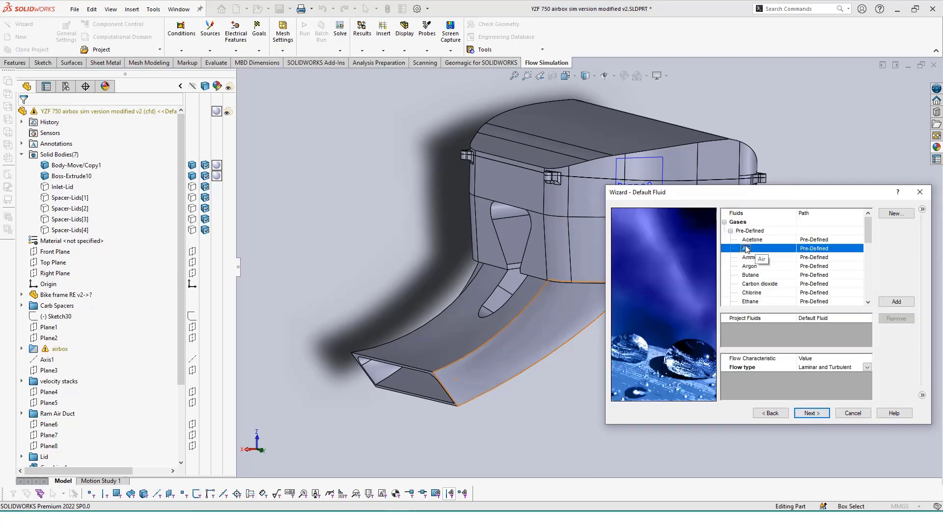
pyautogui.doubleClick(748, 248)
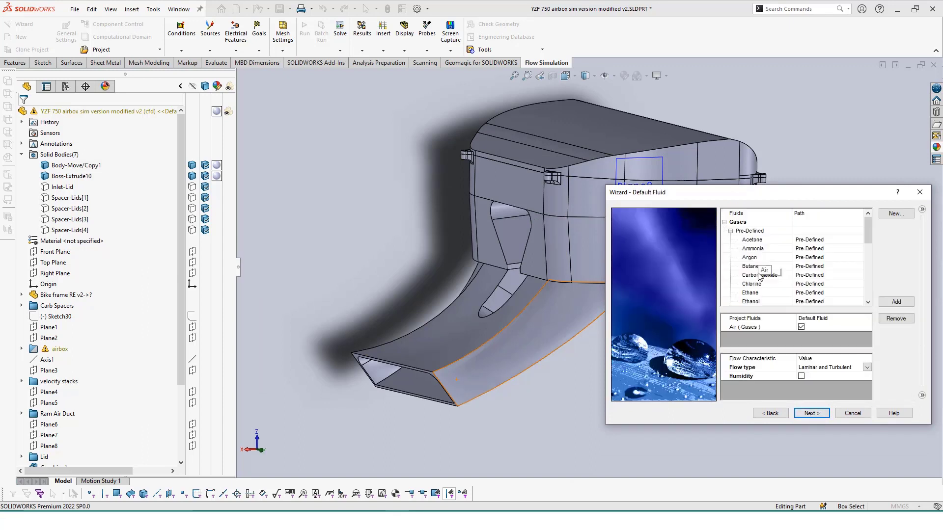
# Accept the default fluid settings, wall conditions and initial conditions, and finish the flow project wizard.
pyautogui.click(825, 415)
pyautogui.click(822, 416)
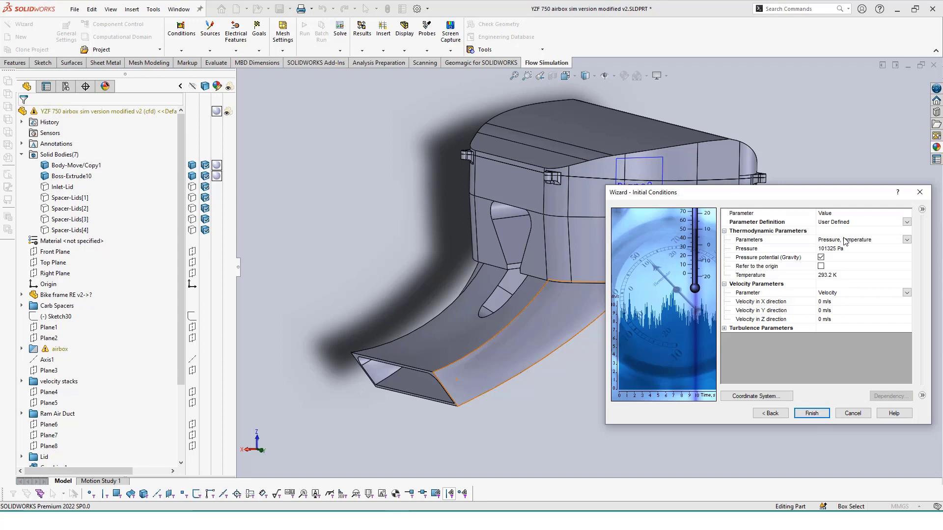
pyautogui.click(906, 241)
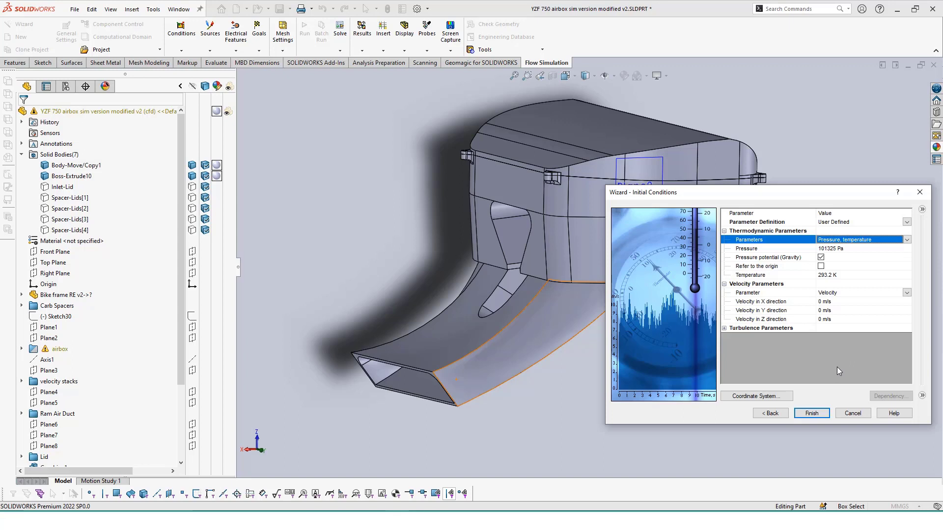
pyautogui.click(811, 413)
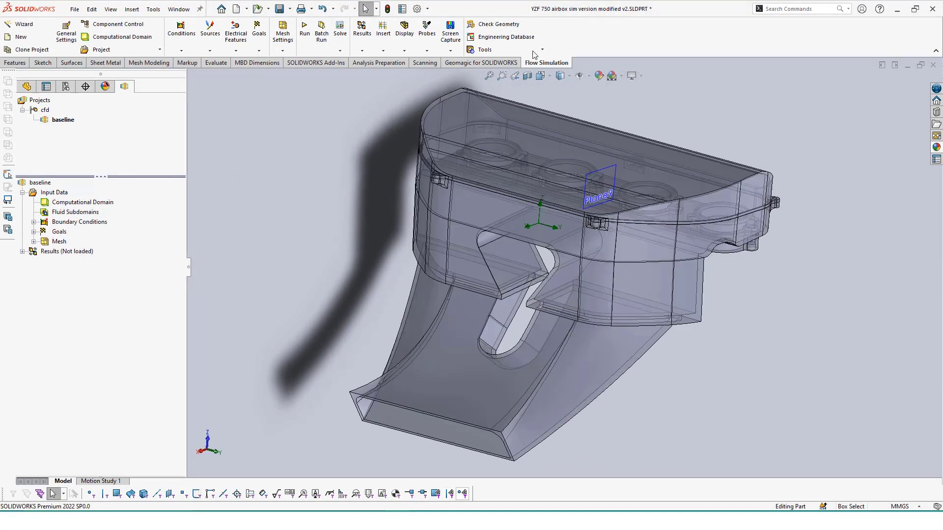
# Run the Flow Simulation geometry check on all components and display the internal fluid volume.
pyautogui.click(486, 27)
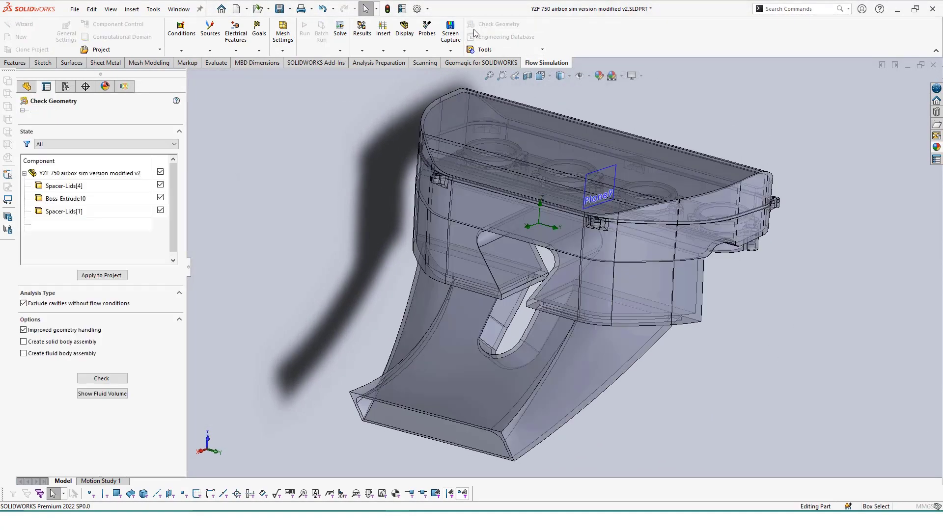
pyautogui.click(102, 394)
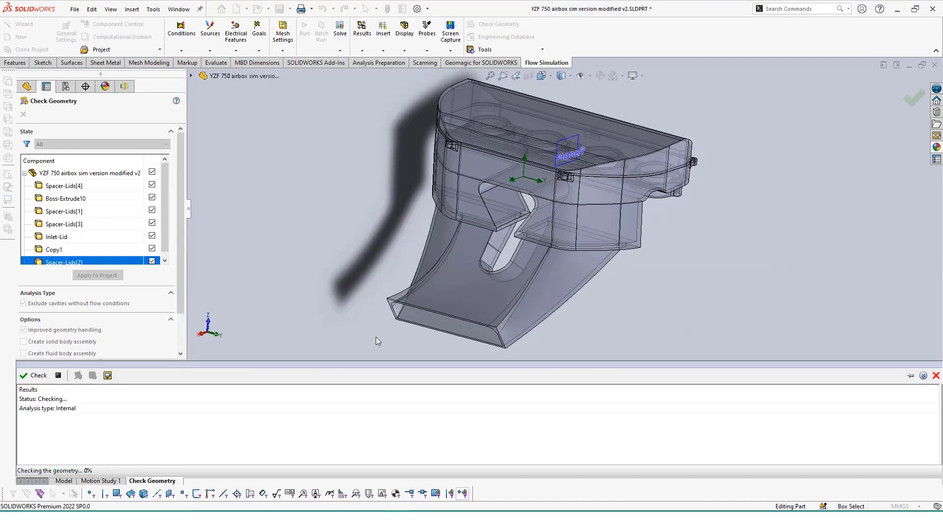
pyautogui.moveTo(358, 287); pyautogui.dragTo(322, 225, button='middle')
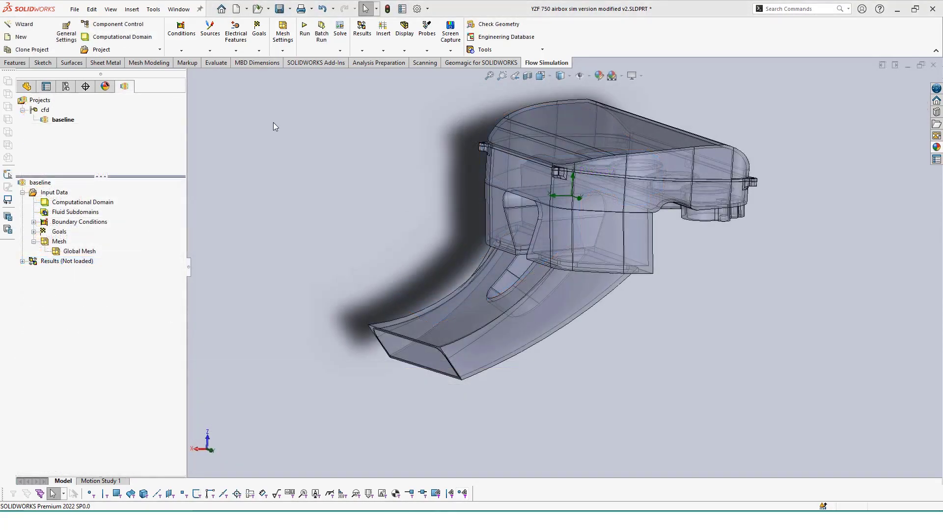
# Hide the airbox's upper cover body to expose the velocity stacks inside, and return to the flow analysis tree.
pyautogui.moveTo(273, 123); pyautogui.dragTo(265, 146, button='middle')
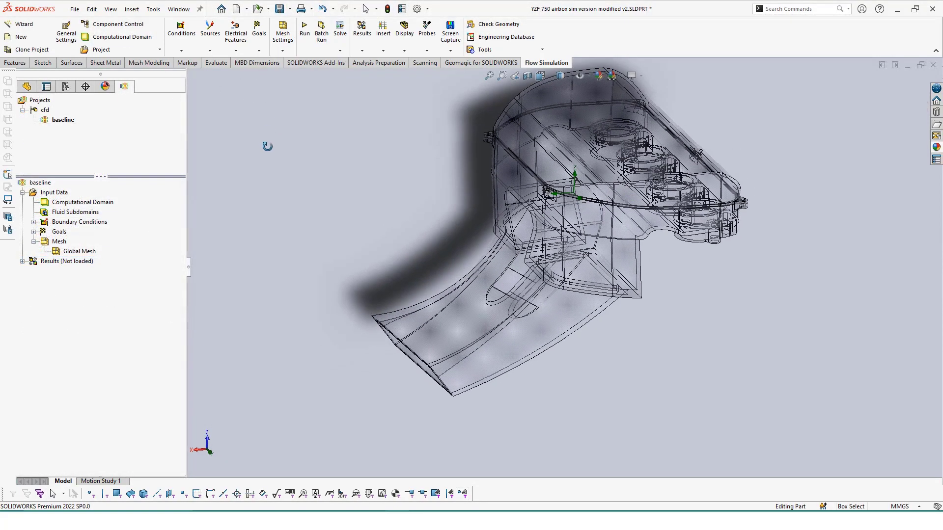
pyautogui.click(27, 86)
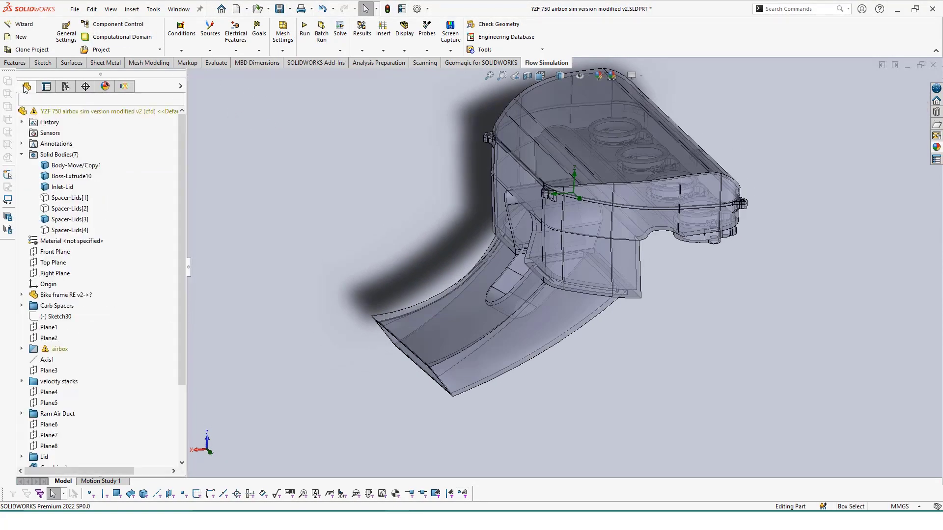
pyautogui.rightClick(74, 164)
pyautogui.click(93, 270)
pyautogui.click(124, 85)
pyautogui.click(333, 157)
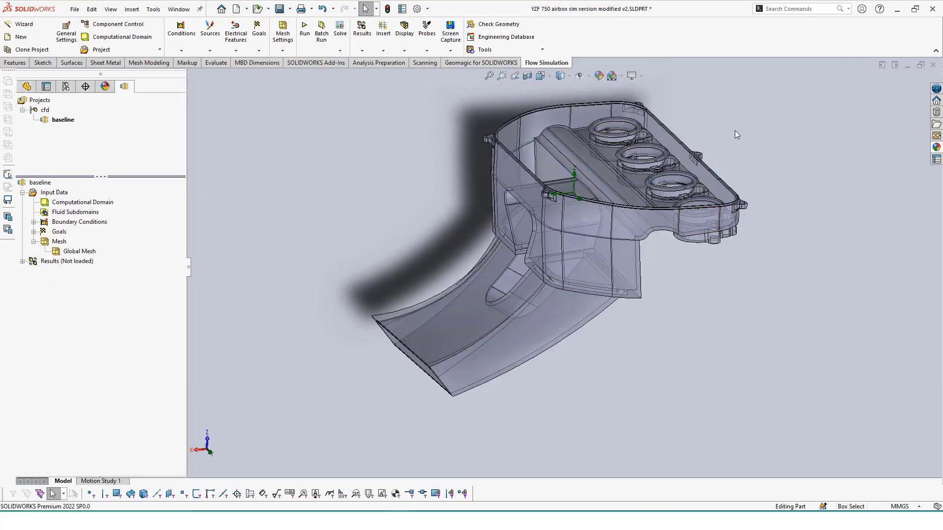
pyautogui.scroll(-3, 719, 133)
pyautogui.moveTo(695, 133); pyautogui.dragTo(684, 144, button='middle')
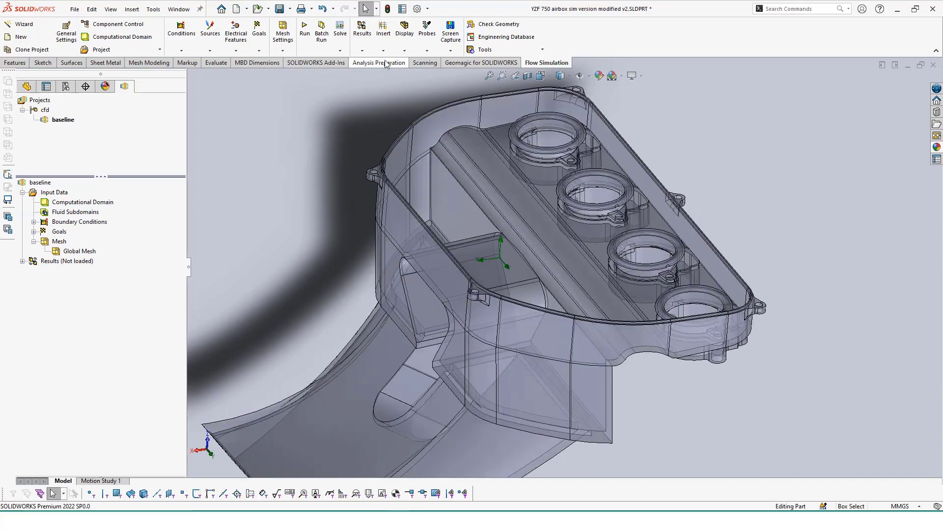
# Show the global basic mesh over the airbox to examine its cell spacing, and hide it again.
pyautogui.rightClick(80, 253)
pyautogui.click(118, 270)
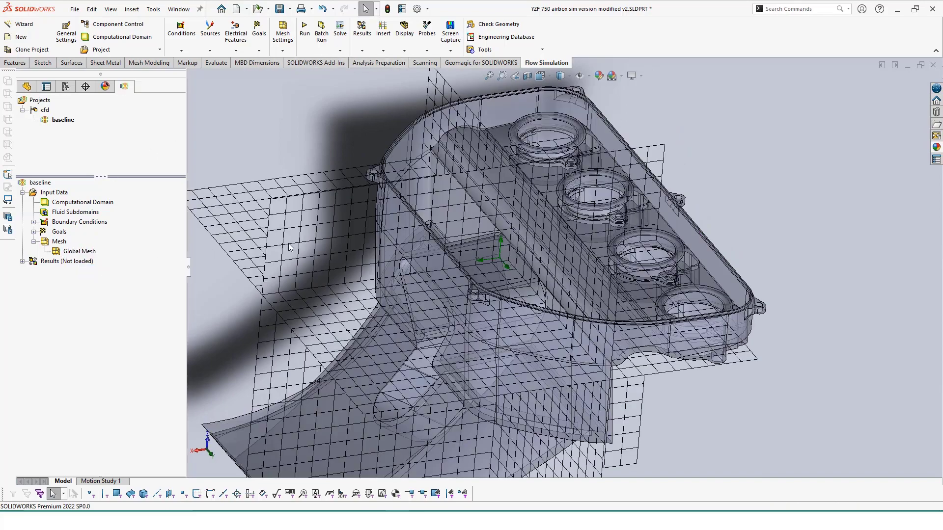
pyautogui.moveTo(255, 206)
pyautogui.mouseDown(button='middle')
pyautogui.moveTo(274, 185)
pyautogui.moveTo(264, 180)
pyautogui.moveTo(276, 233)
pyautogui.mouseUp(button='middle')
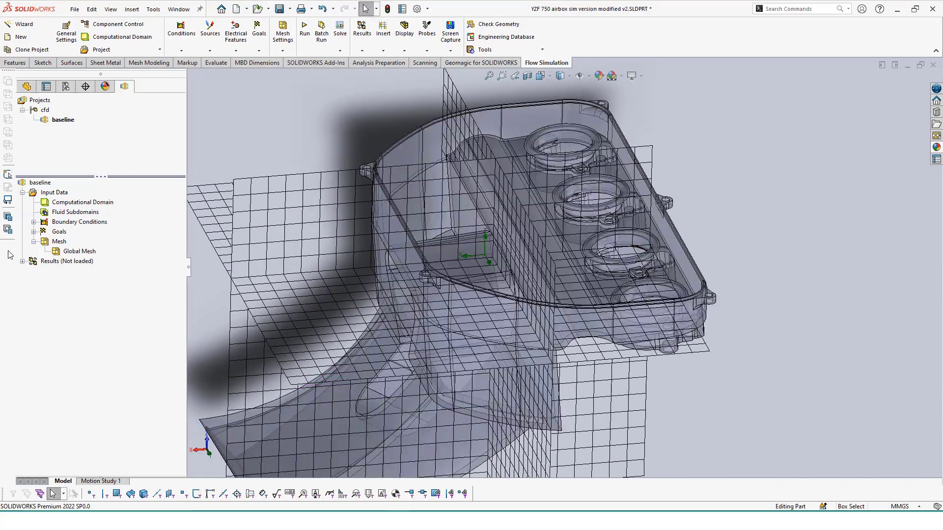
pyautogui.rightClick(72, 250)
pyautogui.click(110, 271)
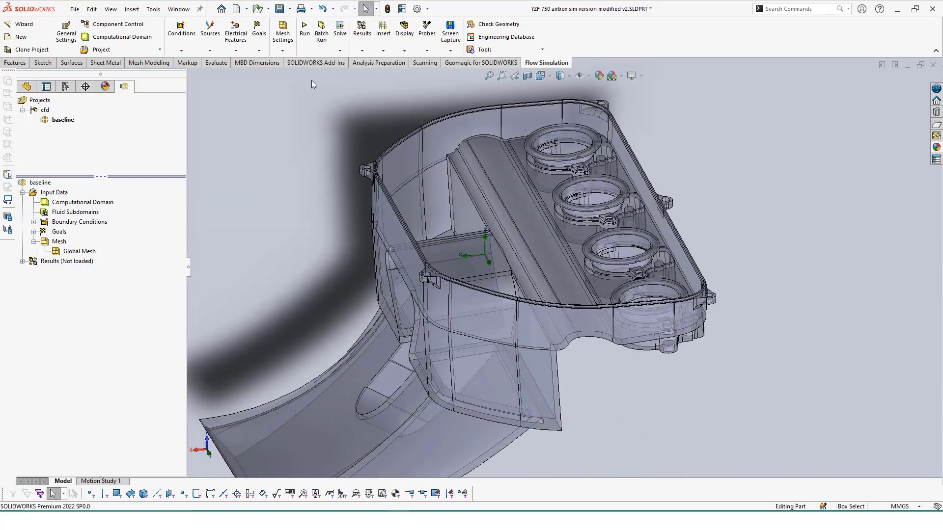
# Start a local mesh and select the rim and upper funnel faces of the velocity stacks.
pyautogui.click(284, 51)
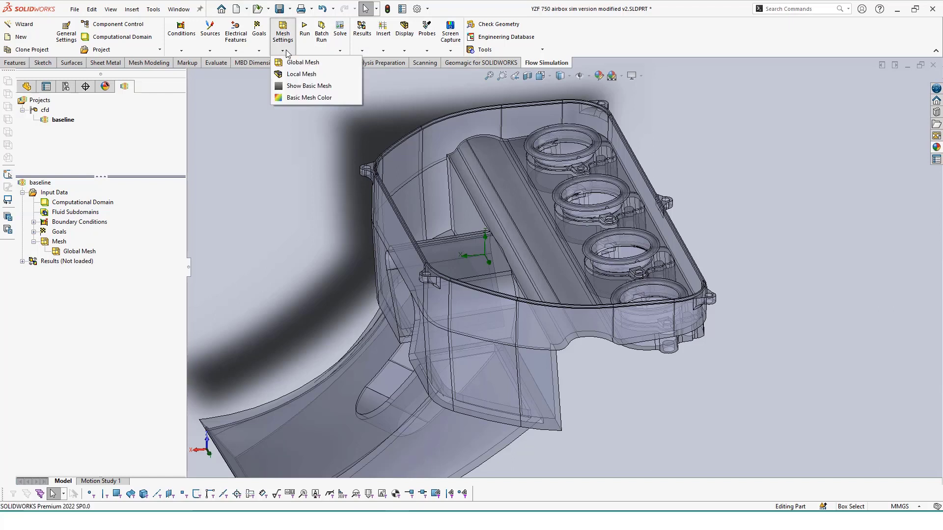
pyautogui.click(301, 74)
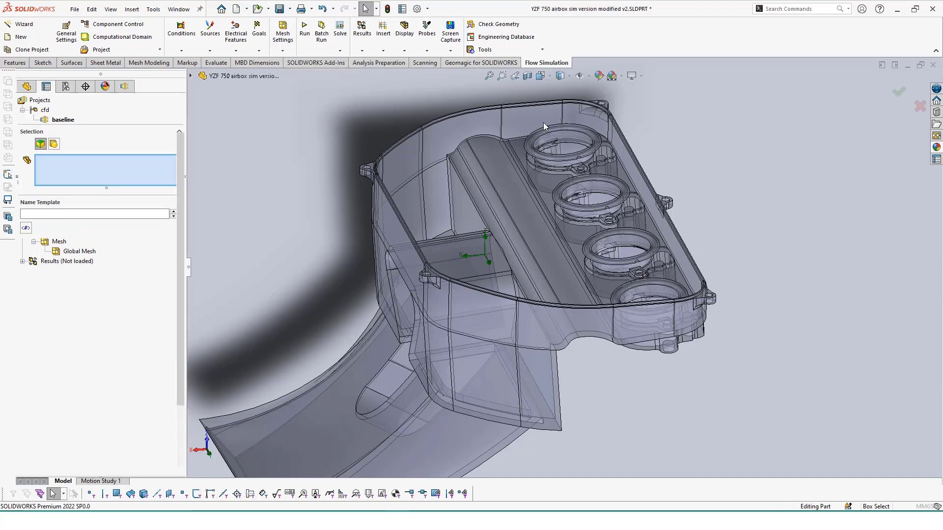
pyautogui.click(561, 131)
pyautogui.click(564, 134)
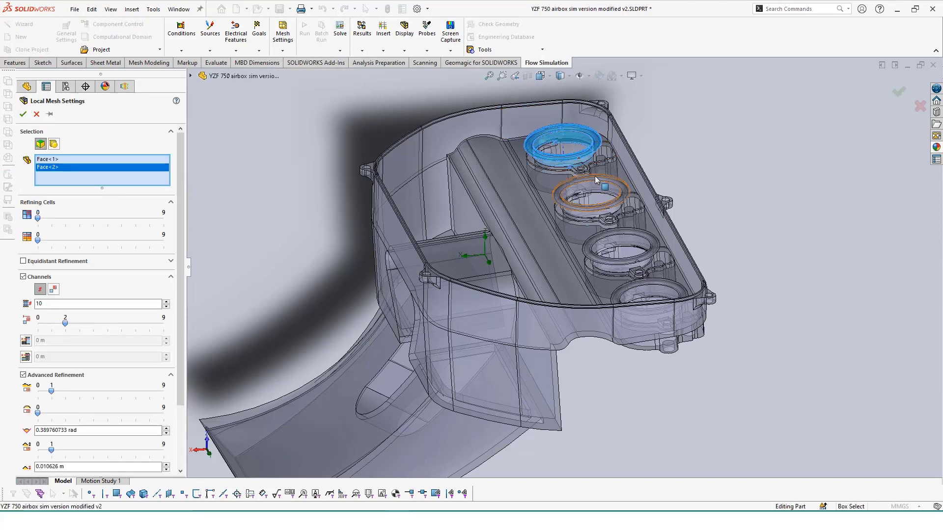
pyautogui.click(594, 178)
pyautogui.click(595, 184)
pyautogui.click(641, 236)
pyautogui.click(639, 241)
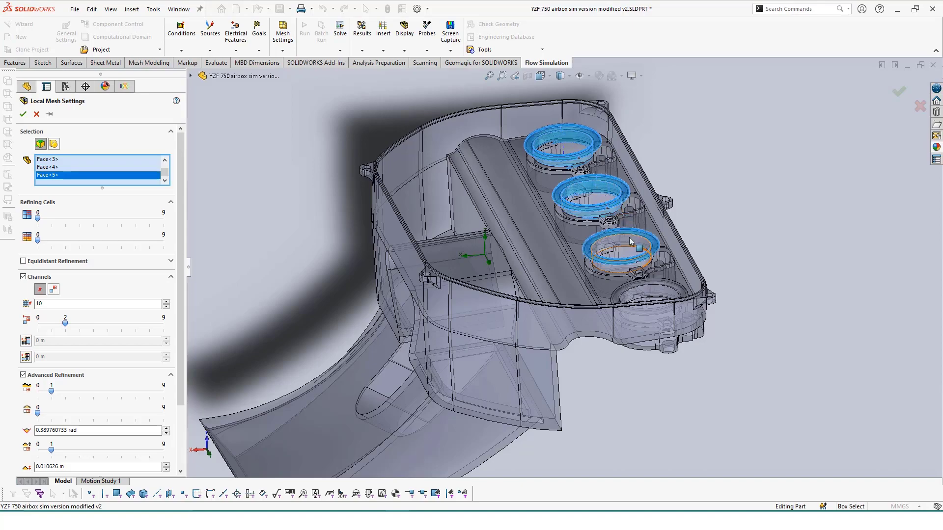
pyautogui.click(659, 296)
# Add the inner bore faces of all four velocity stacks to the local mesh selection.
pyautogui.scroll(-4, 596, 157)
pyautogui.moveTo(596, 157); pyautogui.dragTo(606, 213, button='middle')
pyautogui.click(605, 197)
pyautogui.click(691, 323)
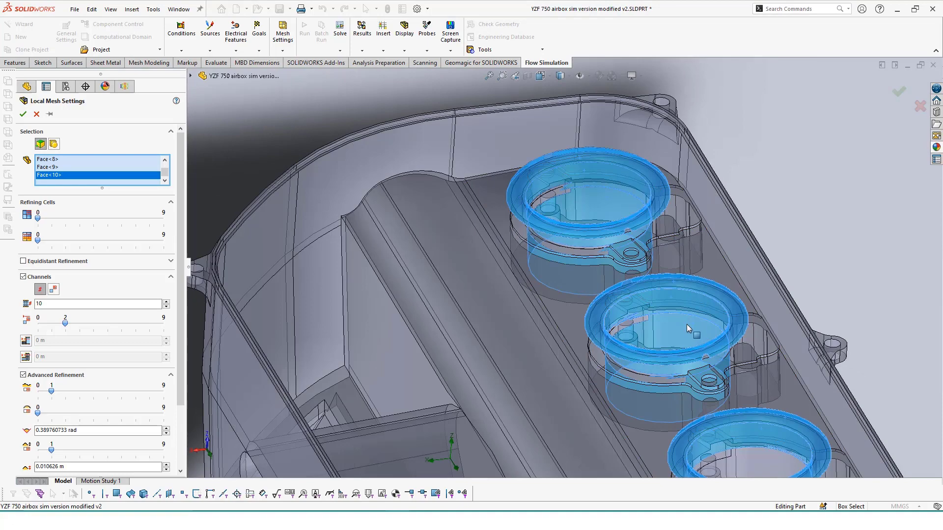
pyautogui.scroll(1, 687, 325)
pyautogui.click(693, 401)
pyautogui.scroll(2, 698, 405)
pyautogui.scroll(-2, 699, 405)
pyautogui.click(635, 370)
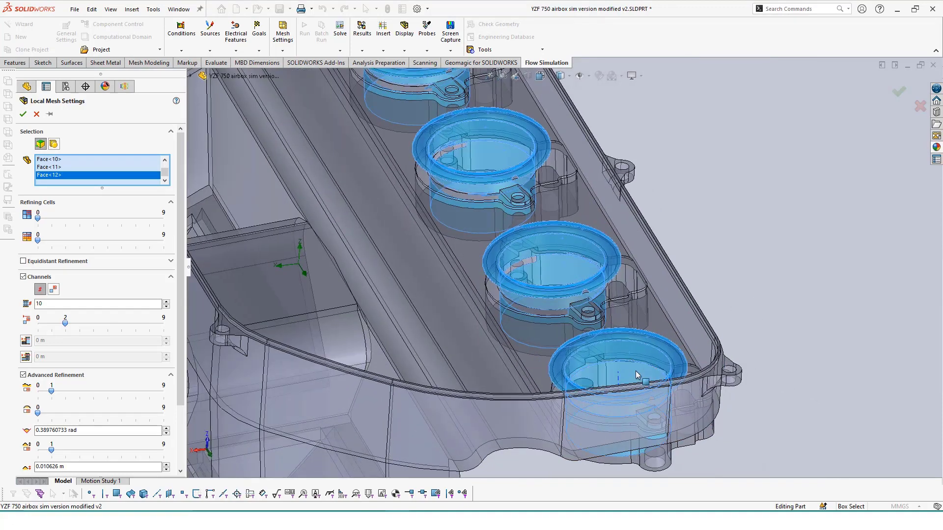
# Set the local mesh's fluid and fluid/solid boundary cell refinement levels to 4 and disable channel refinement.
pyautogui.moveTo(38, 218); pyautogui.dragTo(93, 219)
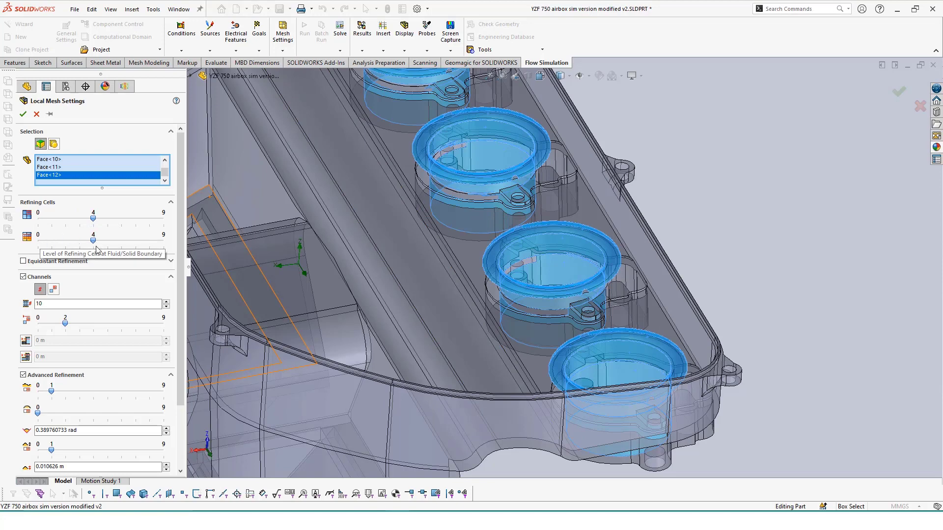
pyautogui.click(23, 277)
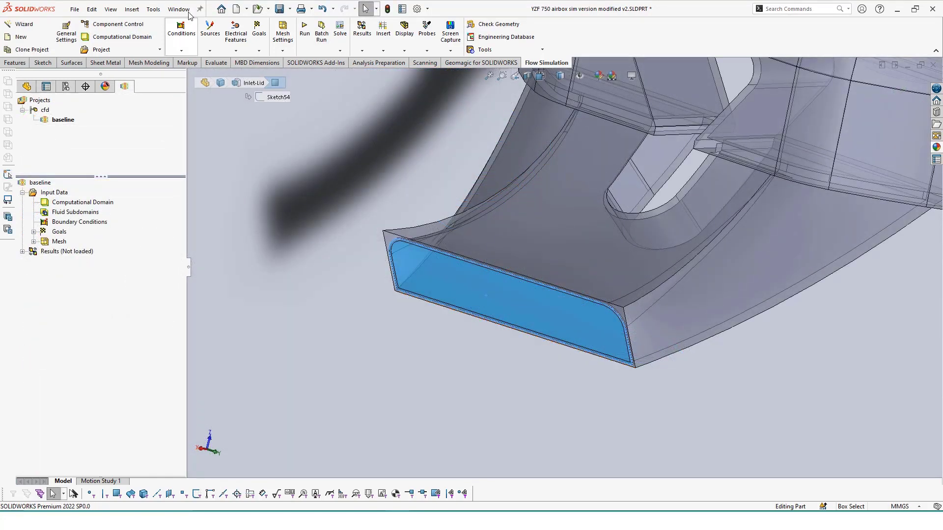
# Define an Environment Pressure boundary condition on the inlet lid with Volume Flow Rate and Velocity Av goals.
pyautogui.click(181, 42)
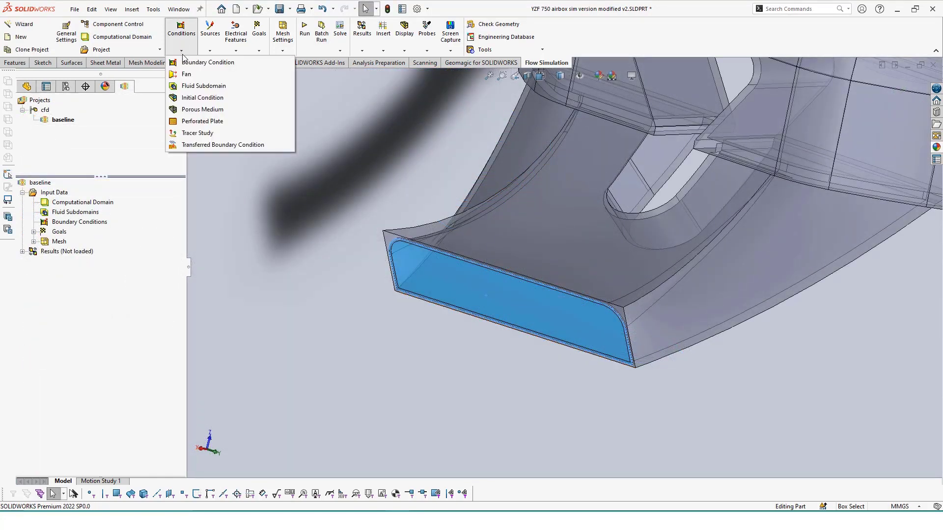
pyautogui.click(186, 61)
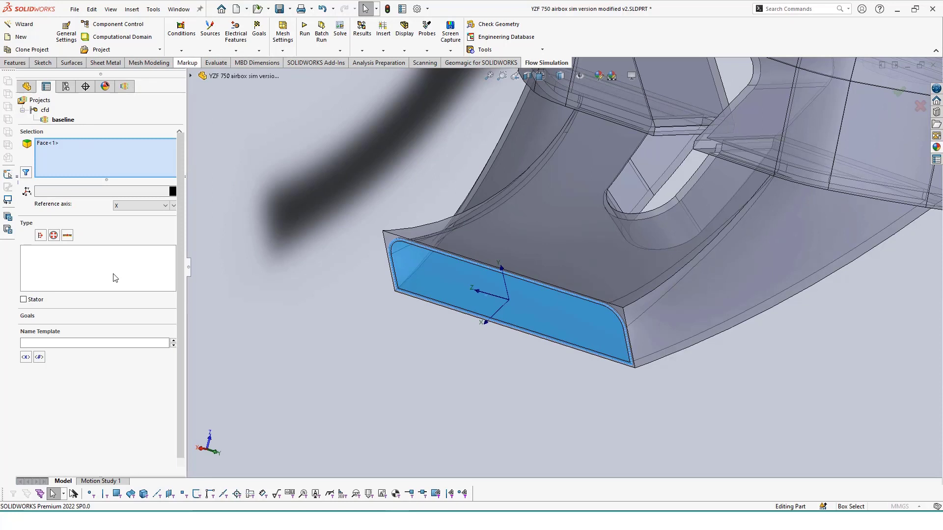
pyautogui.click(54, 235)
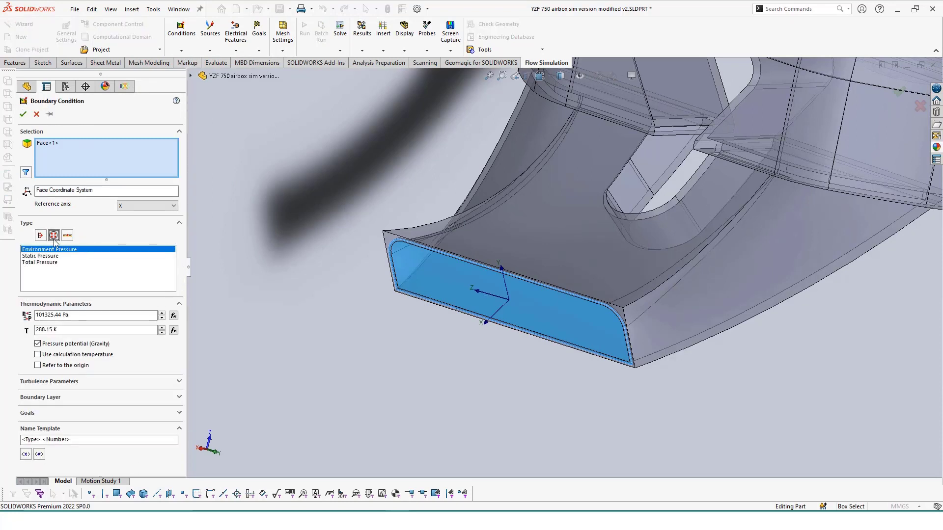
pyautogui.click(54, 413)
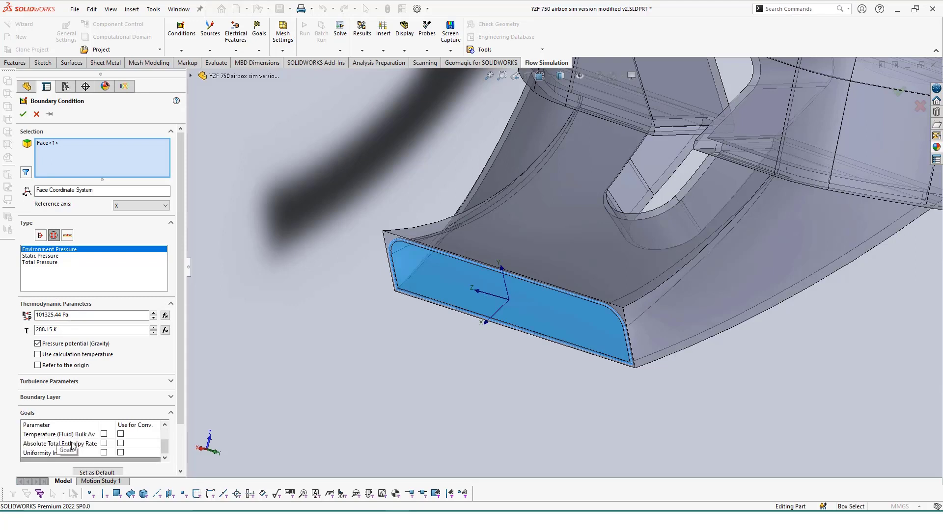
pyautogui.scroll(1, 74, 446)
pyautogui.scroll(-1, 105, 449)
pyautogui.scroll(1, 104, 452)
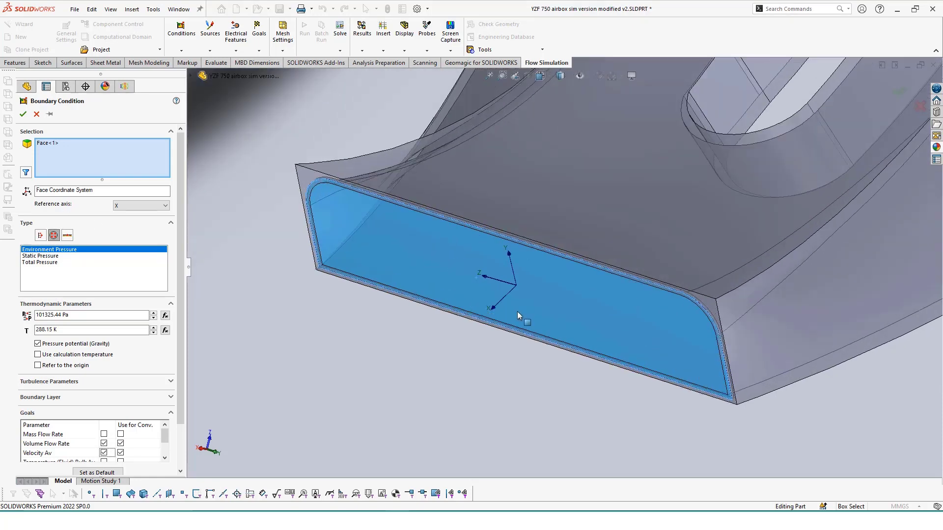
# Replace the boundary condition's outer lid face with the inlet lid's inner face and accept the condition.
pyautogui.moveTo(517, 314); pyautogui.dragTo(507, 326, button='middle')
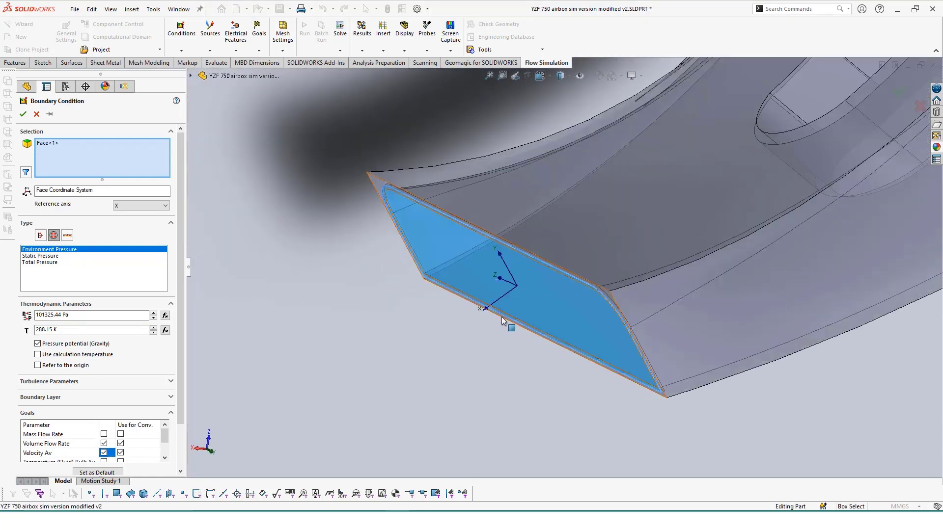
pyautogui.click(549, 289)
pyautogui.rightClick(520, 279)
pyautogui.click(550, 309)
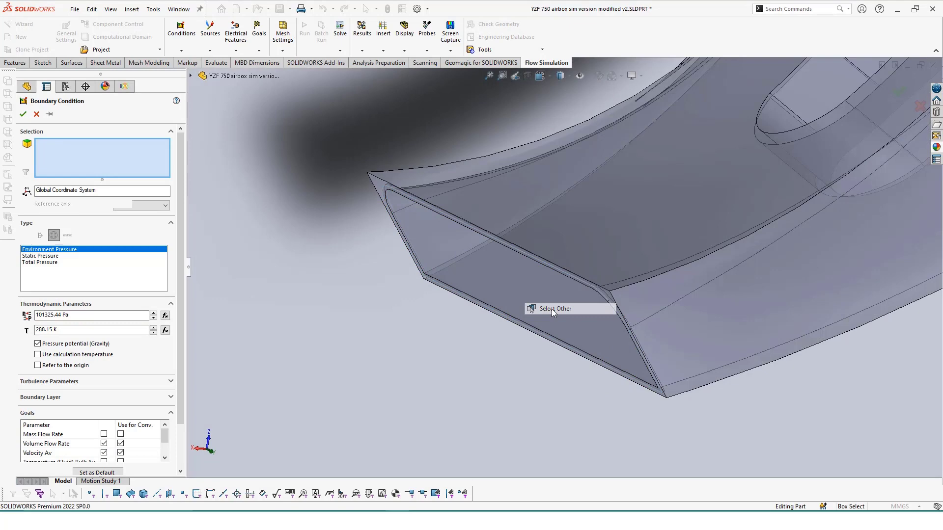
pyautogui.click(549, 293)
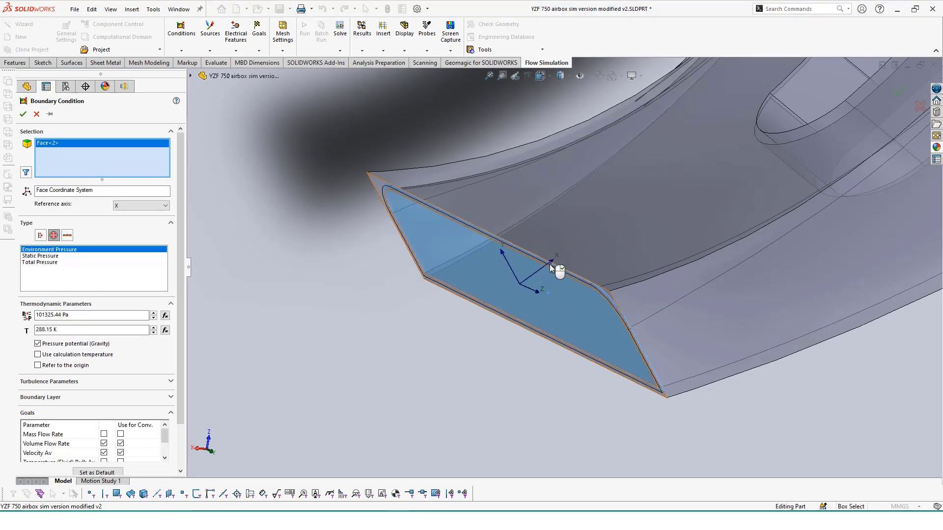
pyautogui.press('Return')
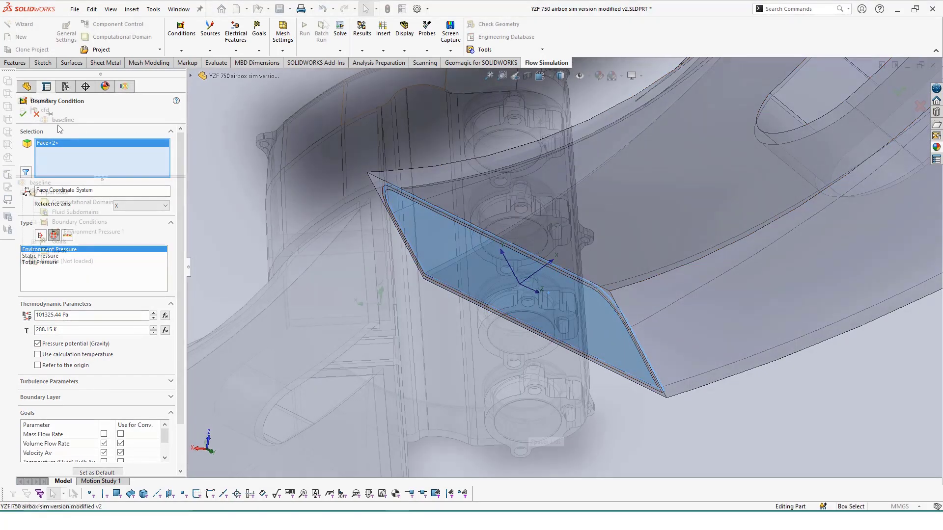
# Start a boundary condition of type Outlet Volume Flow with a flow rate of 0.044 m^3/s.
pyautogui.click(182, 50)
pyautogui.click(192, 67)
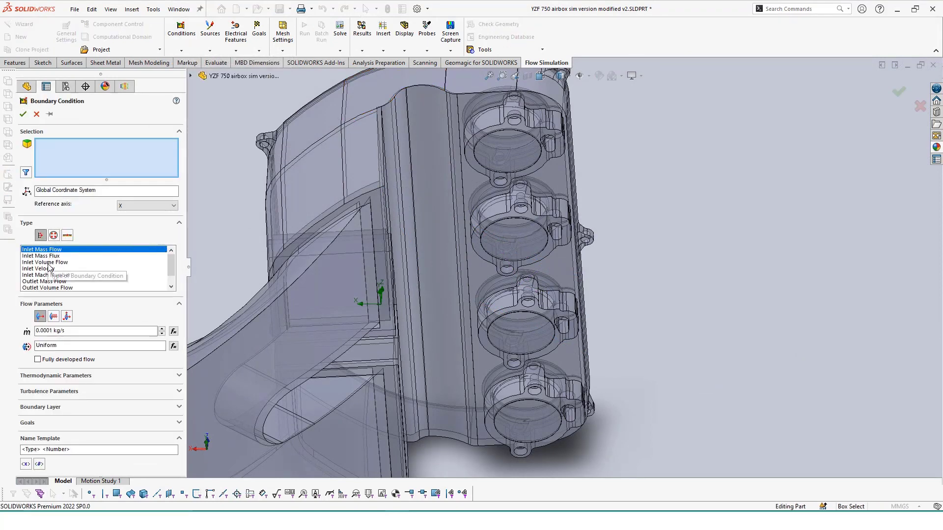
pyautogui.scroll(-1, 49, 268)
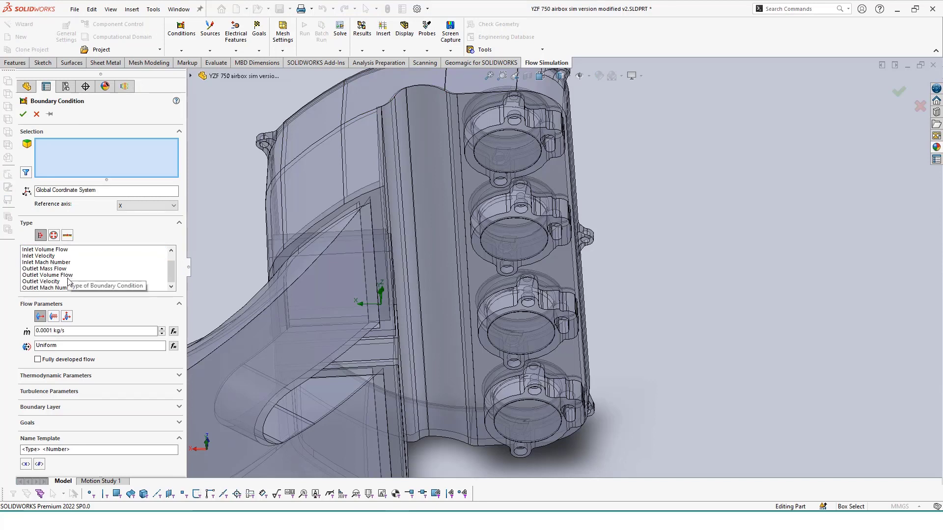
pyautogui.click(51, 282)
pyautogui.click(59, 276)
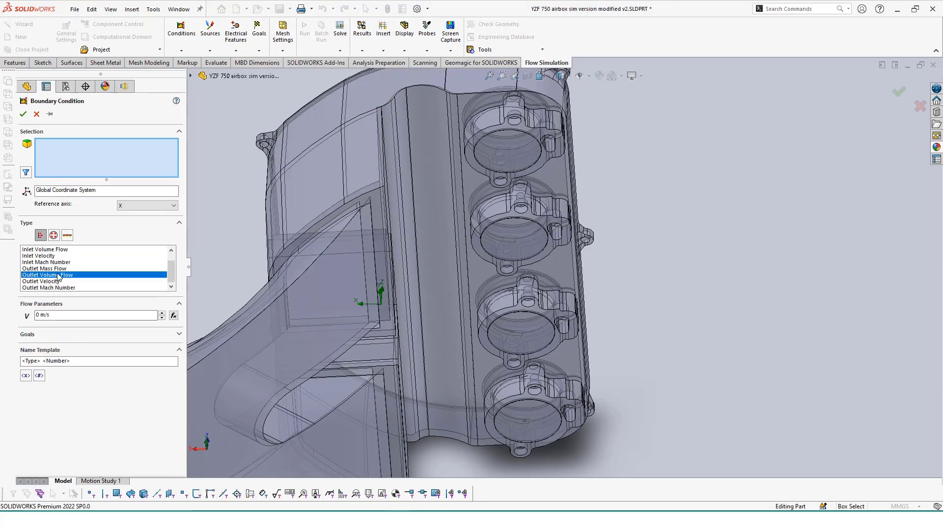
pyautogui.click(37, 316)
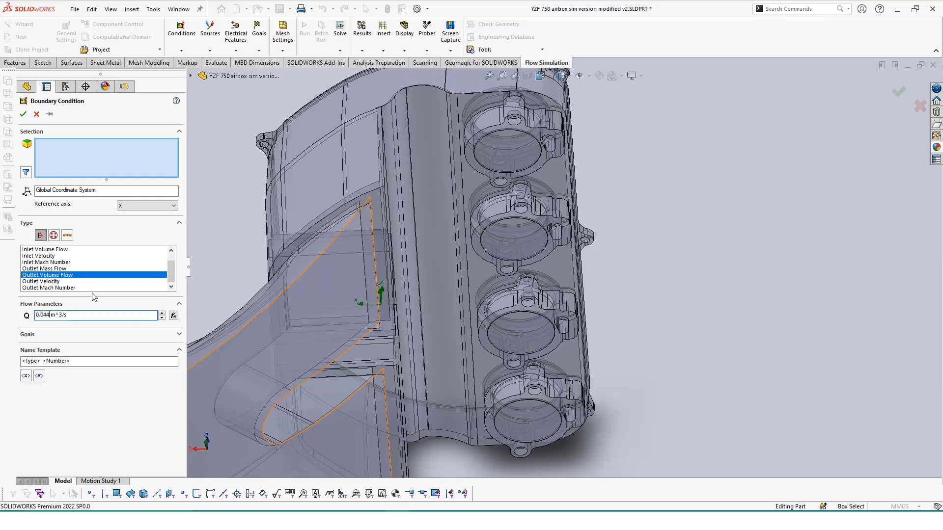
# Apply the outlet condition to the inner lid faces of all four velocity stacks and accept it.
pyautogui.rightClick(525, 333)
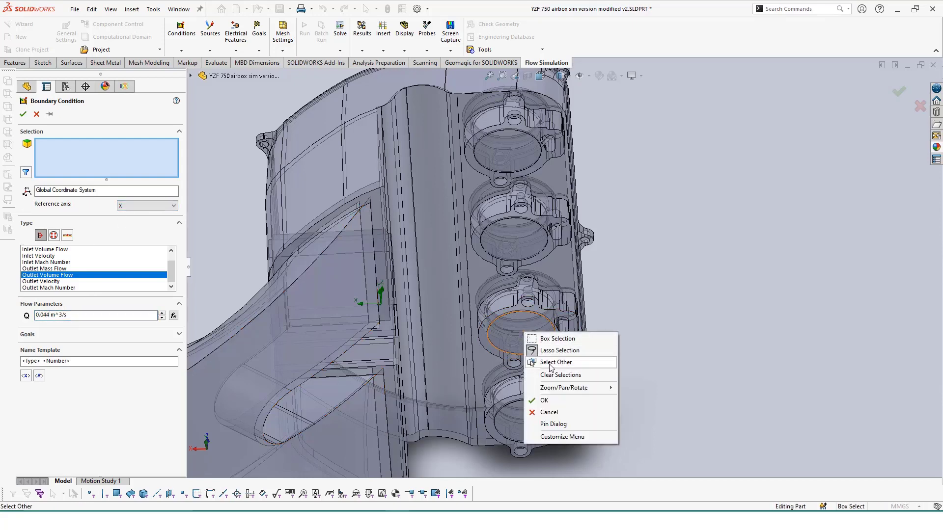
pyautogui.click(551, 364)
pyautogui.click(524, 328)
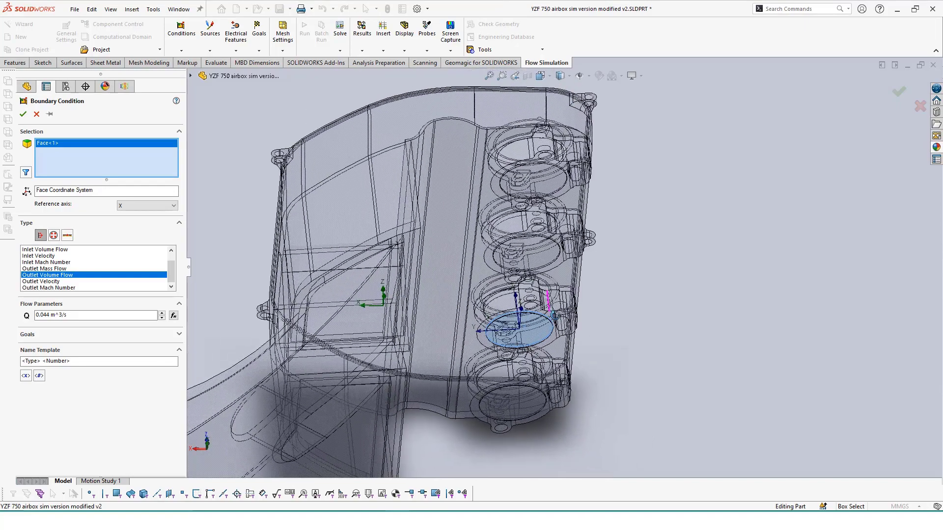
pyautogui.rightClick(522, 231)
pyautogui.click(549, 259)
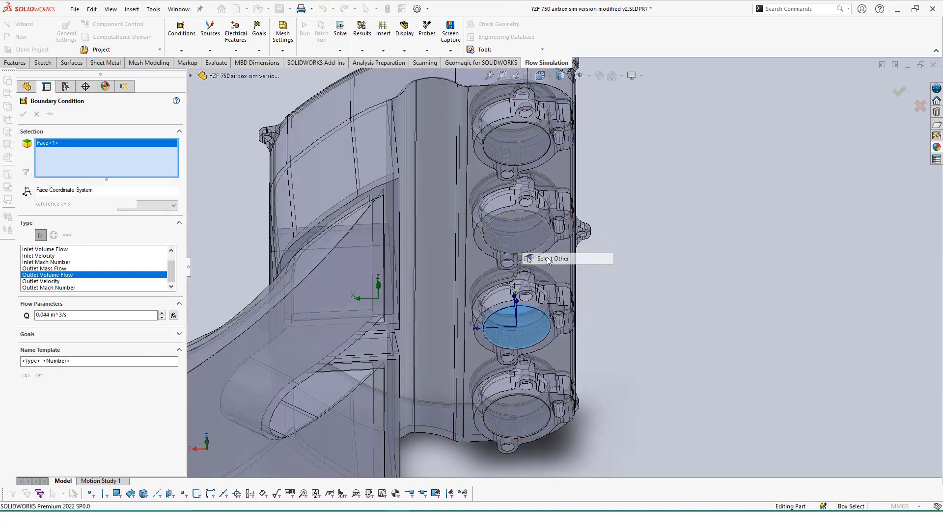
pyautogui.click(529, 231)
pyautogui.rightClick(517, 144)
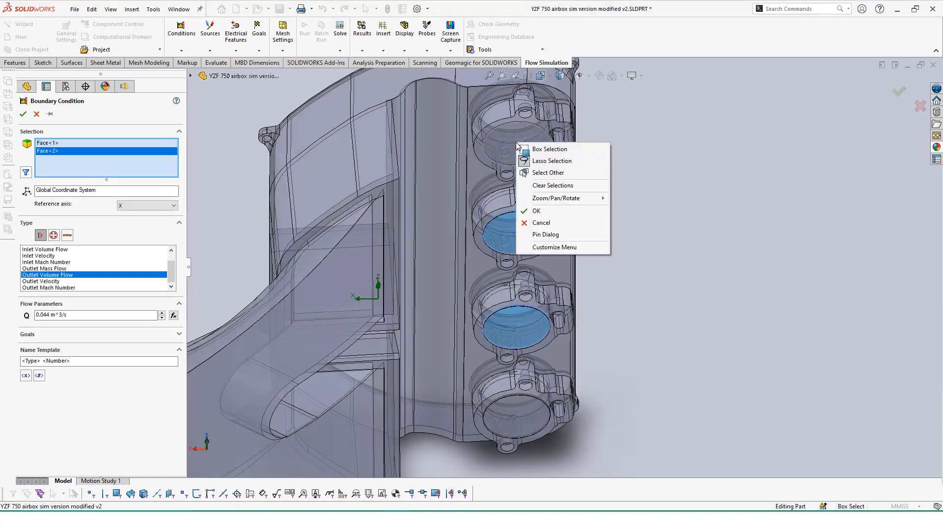
pyautogui.click(540, 174)
pyautogui.click(535, 203)
pyautogui.rightClick(512, 413)
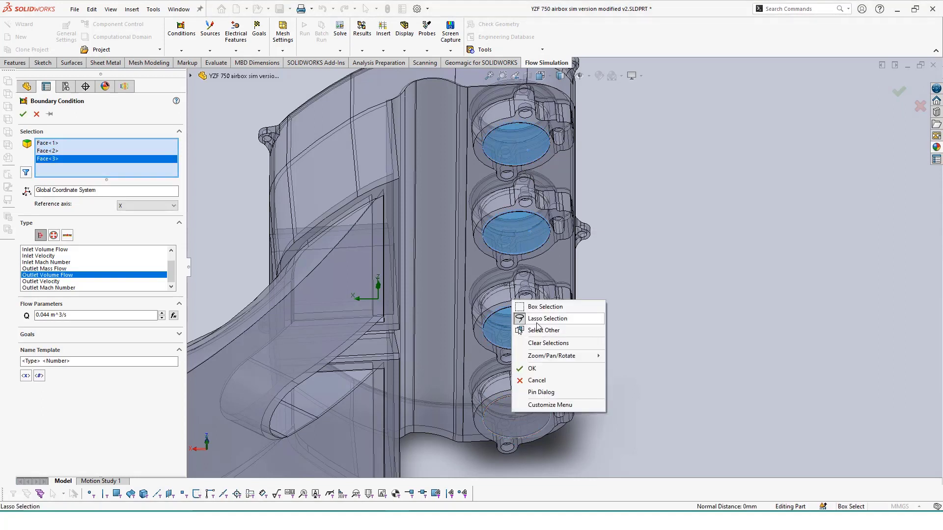
pyautogui.click(540, 330)
pyautogui.click(529, 415)
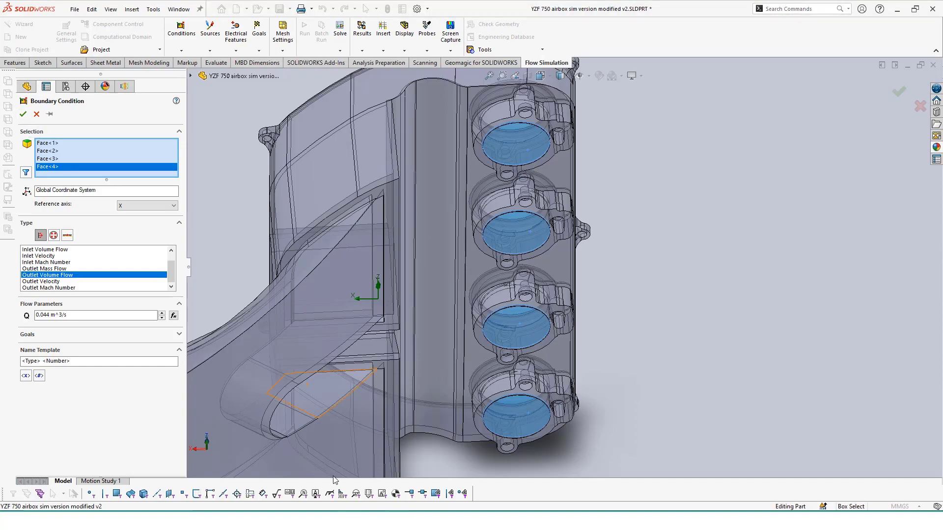
pyautogui.click(23, 114)
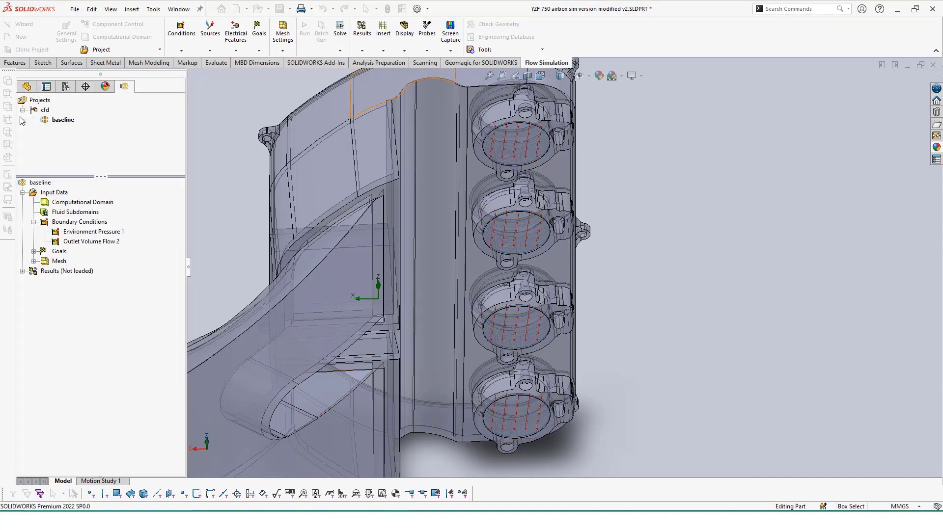
# Review the baseline project's goals and meshes and run it as a new calculation on this computer with all cores.
pyautogui.moveTo(382, 189); pyautogui.dragTo(392, 296, button='middle')
pyautogui.scroll(4, 393, 296)
pyautogui.moveTo(532, 242); pyautogui.dragTo(525, 267, button='middle')
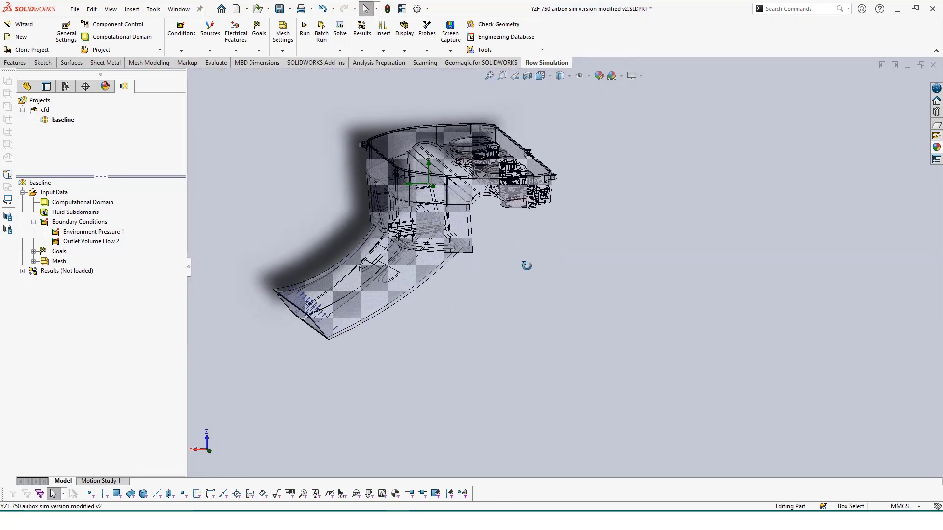
pyautogui.click(33, 251)
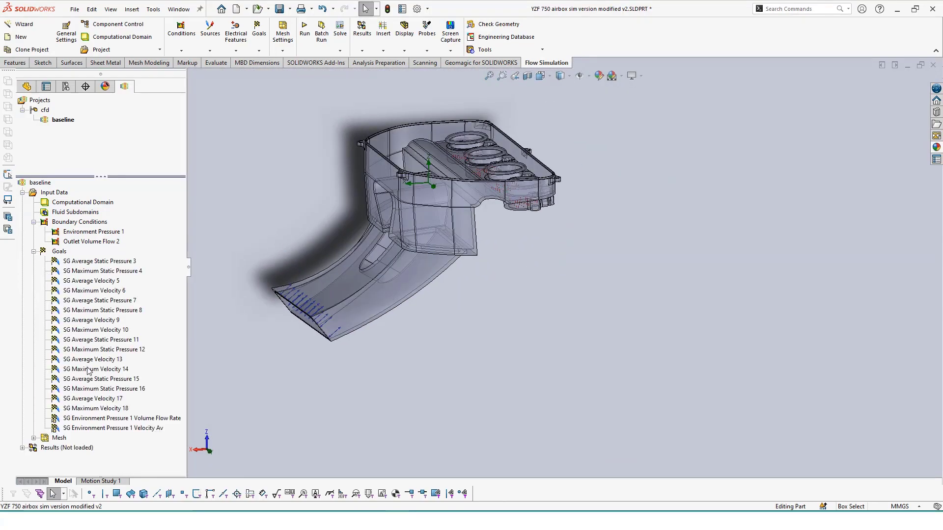
pyautogui.click(34, 437)
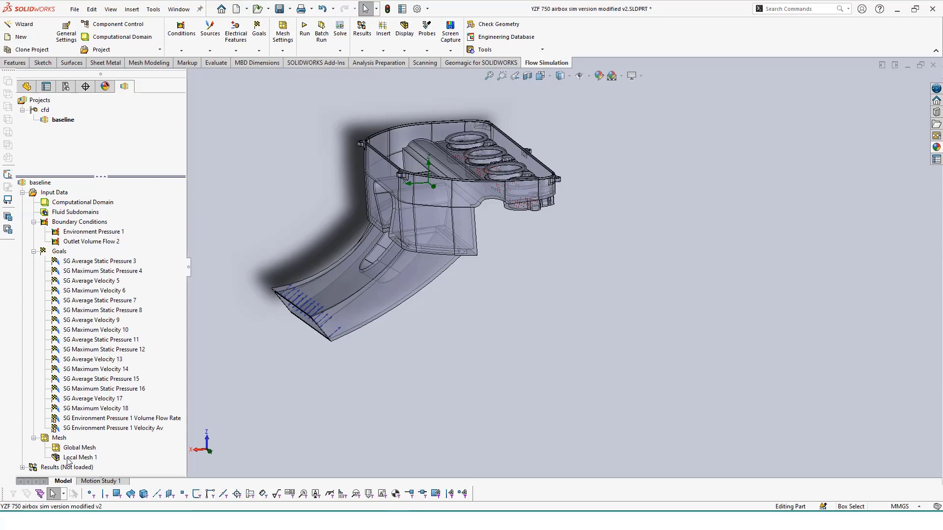
pyautogui.click(305, 34)
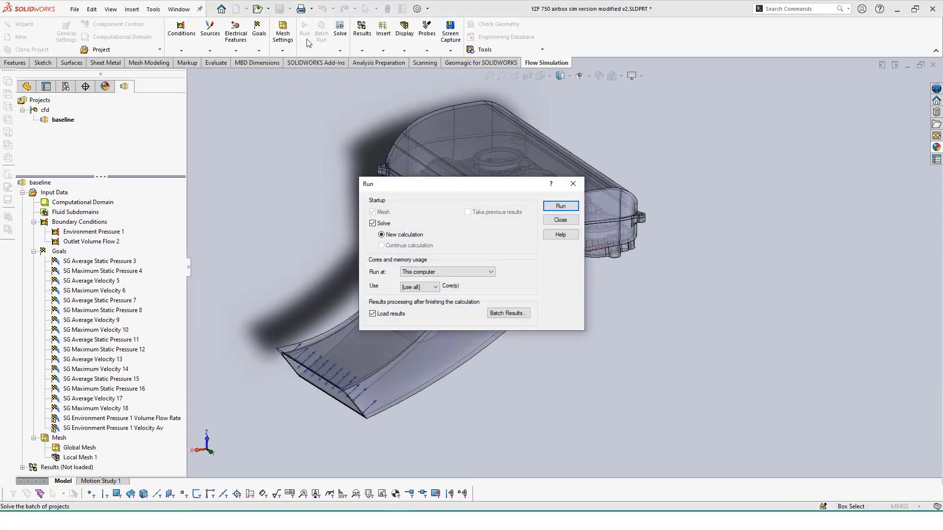
pyautogui.click(556, 206)
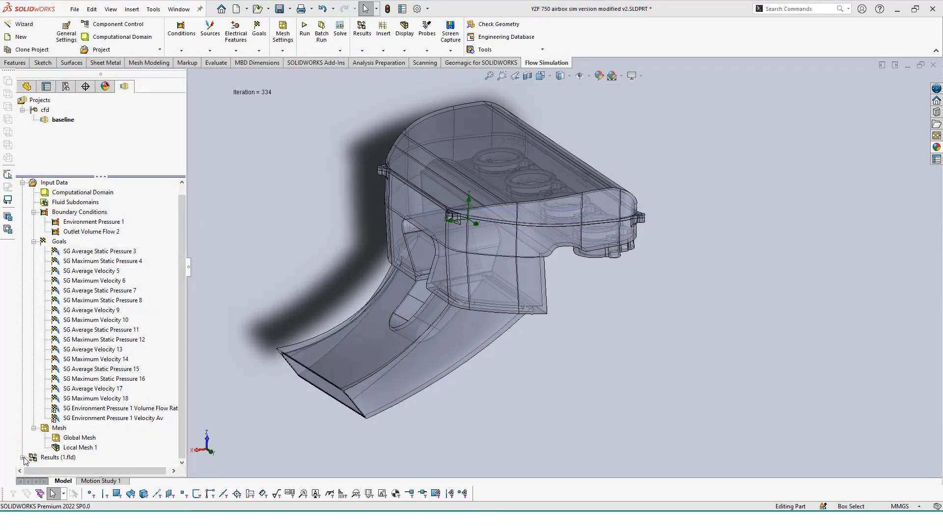
# Minimize the solver window, show Cut Plot 1 from the results and inspect the mesh around the velocity stacks.
pyautogui.click(22, 458)
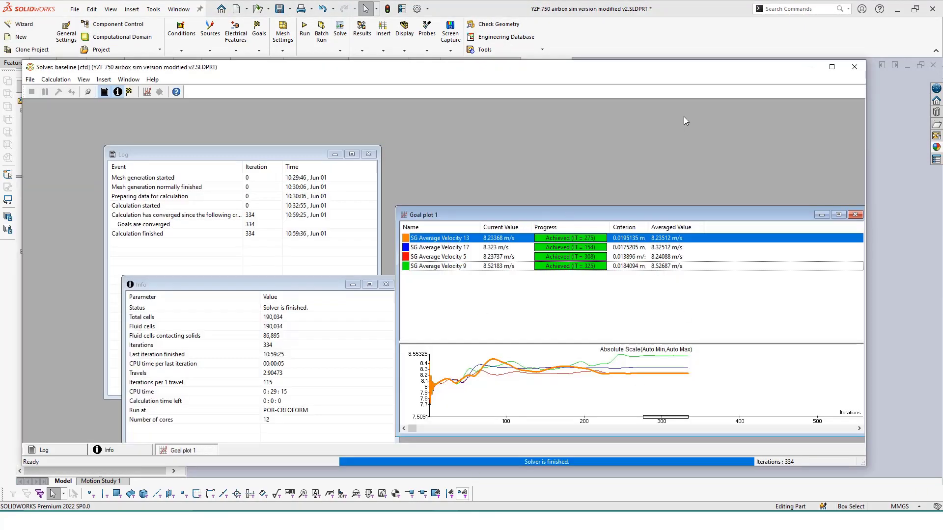
pyautogui.click(810, 66)
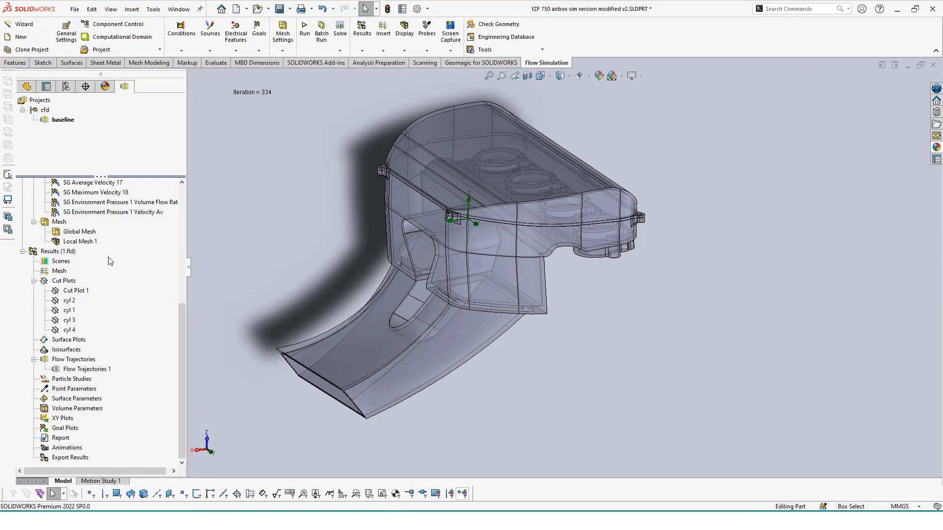
pyautogui.click(67, 292)
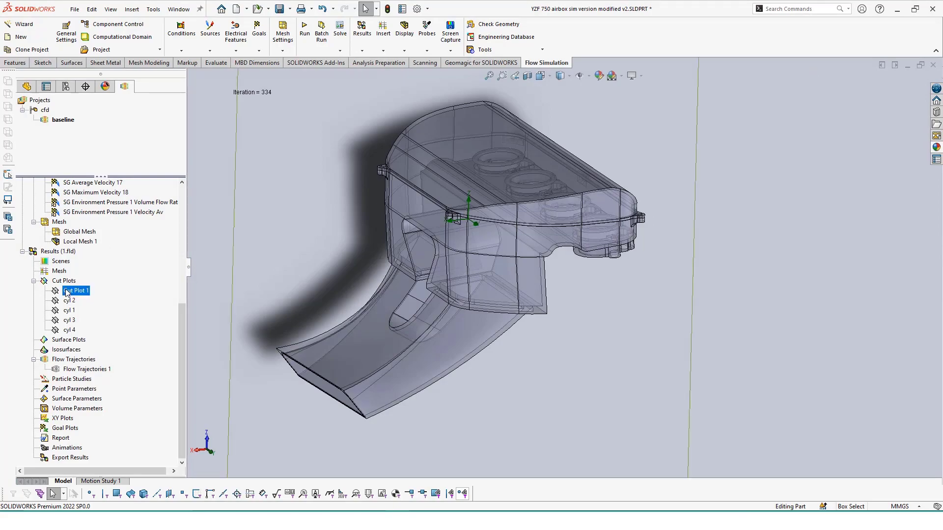
pyautogui.moveTo(339, 223); pyautogui.dragTo(662, 141, button='middle')
pyautogui.rightClick(77, 289)
pyautogui.click(110, 309)
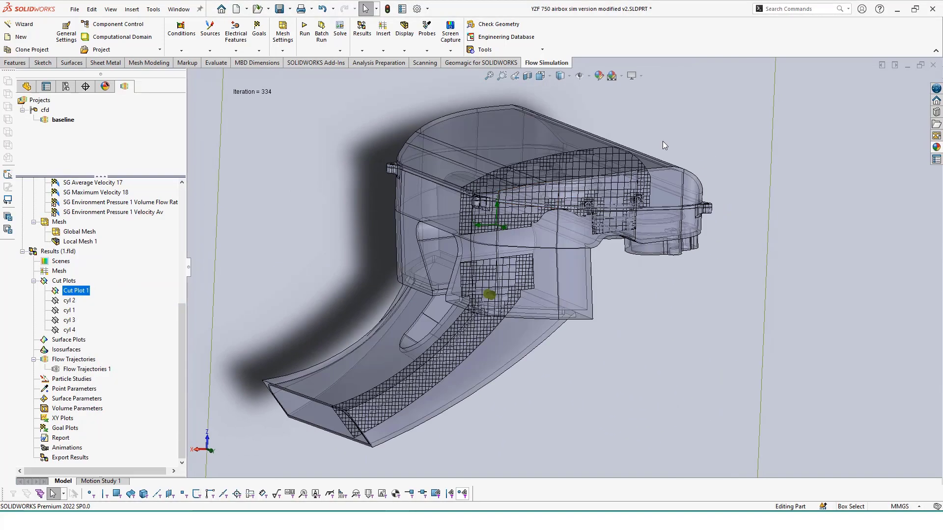
pyautogui.scroll(-6, 638, 189)
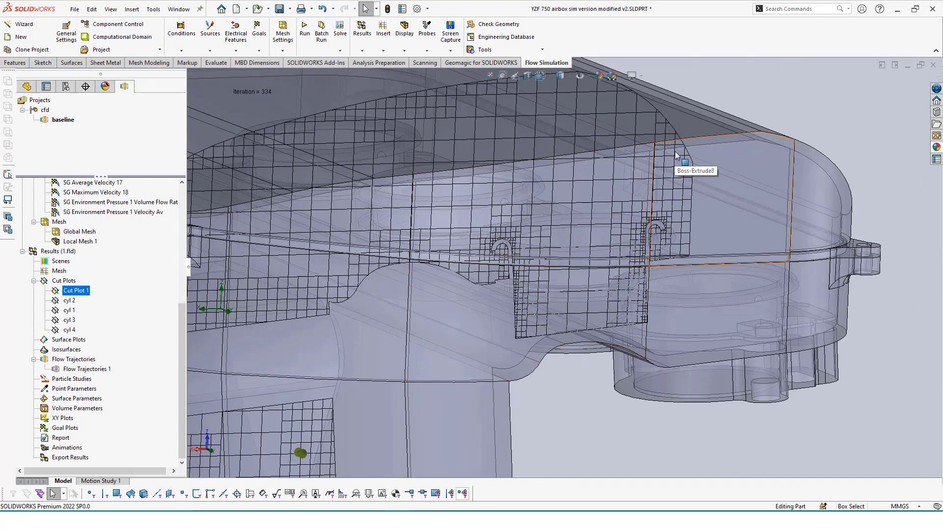
# Hide Cut Plot 1 and display Flow Trajectories 1 across the whole airbox.
pyautogui.rightClick(81, 369)
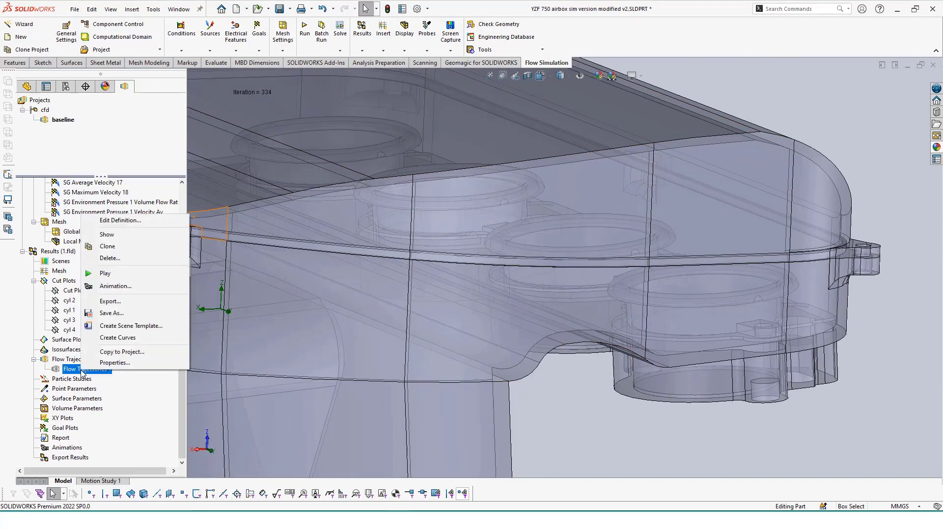
pyautogui.click(112, 239)
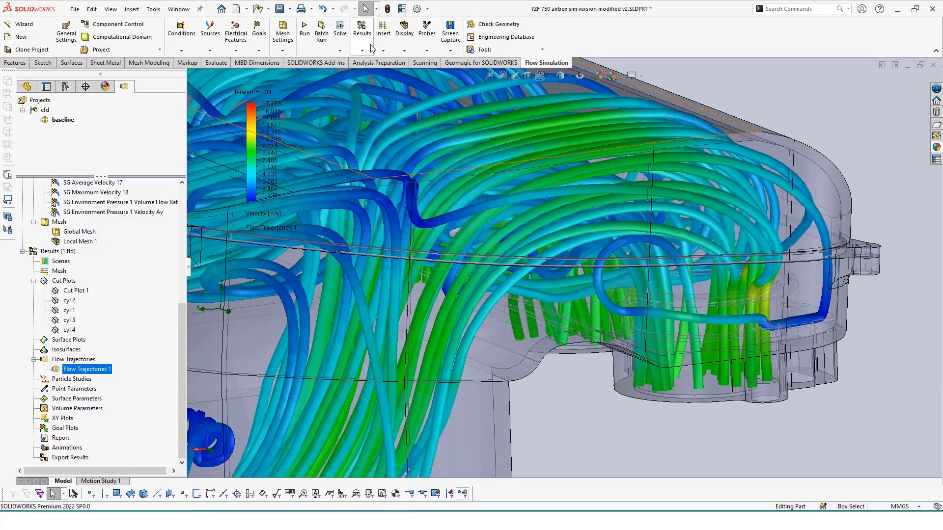
pyautogui.click(371, 48)
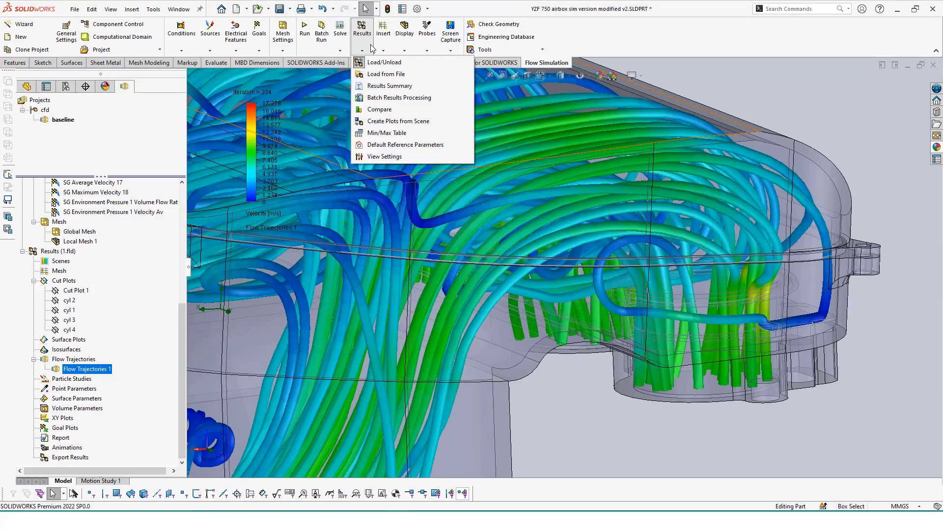
pyautogui.click(371, 48)
pyautogui.scroll(8, 364, 328)
pyautogui.scroll(-1, 390, 337)
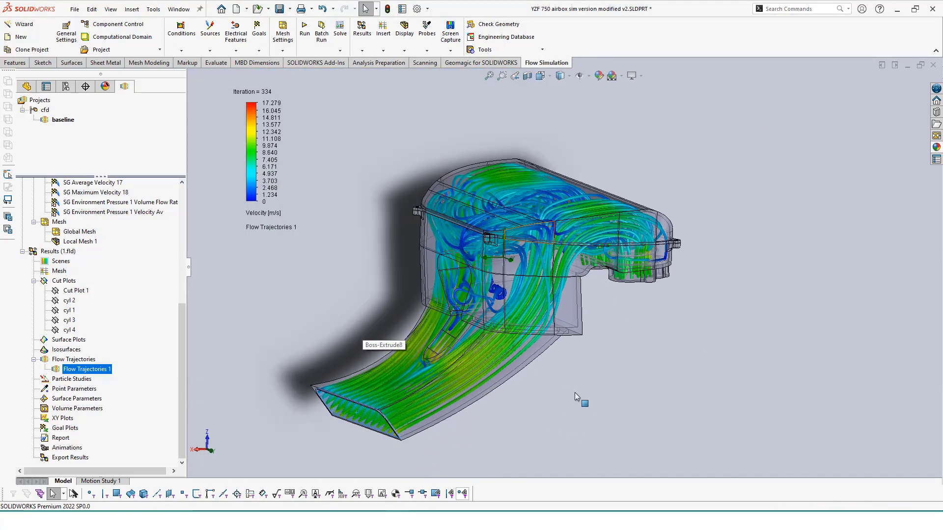
# Examine the velocity-coloured flow trajectories from the inlet through the airbox to the velocity stacks from several angles.
pyautogui.click(575, 395)
pyautogui.scroll(-2, 533, 343)
pyautogui.scroll(-1, 522, 334)
pyautogui.moveTo(520, 329); pyautogui.dragTo(606, 302, button='middle')
pyautogui.scroll(3, 495, 298)
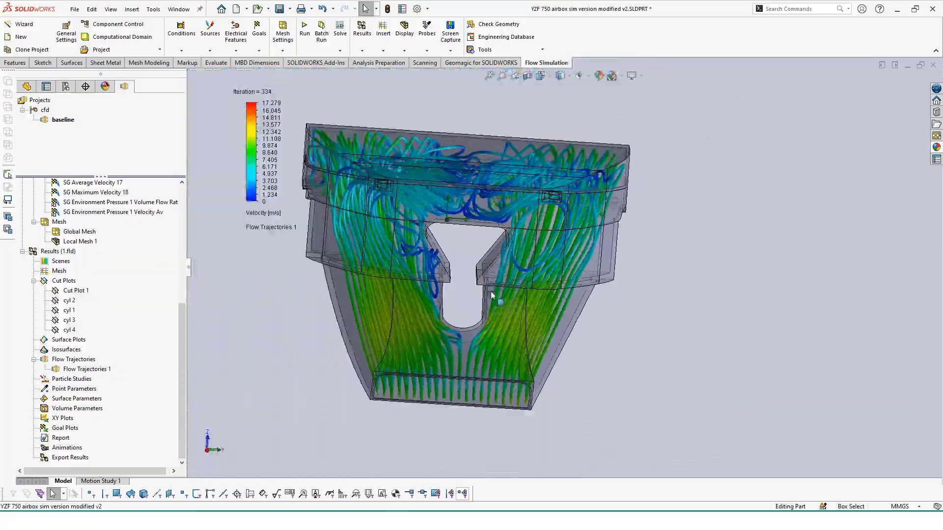
pyautogui.scroll(-1, 487, 259)
pyautogui.moveTo(487, 259); pyautogui.dragTo(399, 253, button='middle')
pyautogui.moveTo(540, 216)
pyautogui.mouseDown(button='middle')
pyautogui.moveTo(336, 311)
pyautogui.moveTo(447, 374)
pyautogui.mouseUp(button='middle')
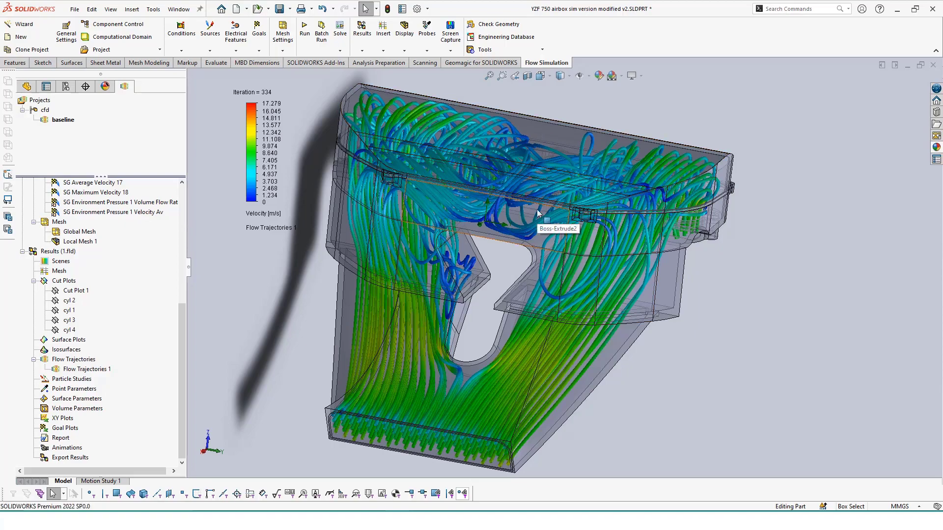
pyautogui.moveTo(538, 212); pyautogui.dragTo(558, 273, button='middle')
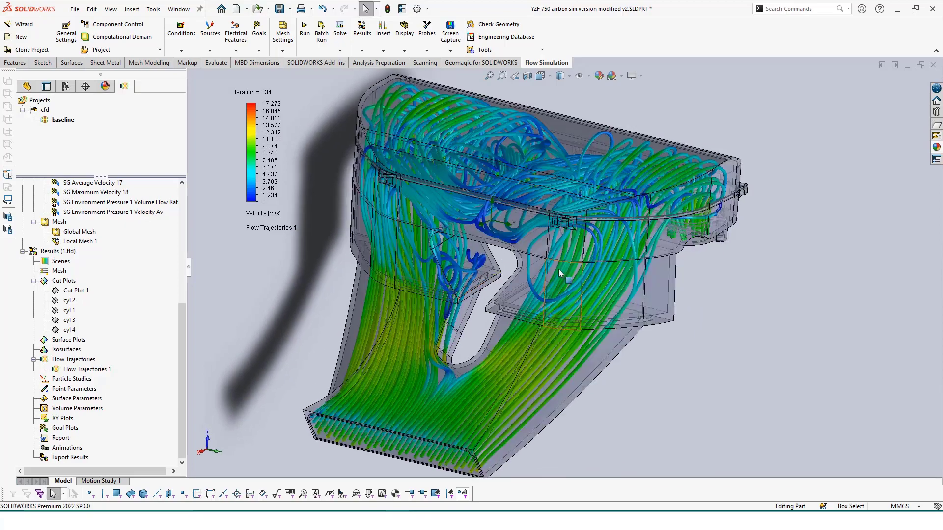
# Clone the baseline project as "1 and 3" in the current configuration without copying the results.
pyautogui.rightClick(68, 123)
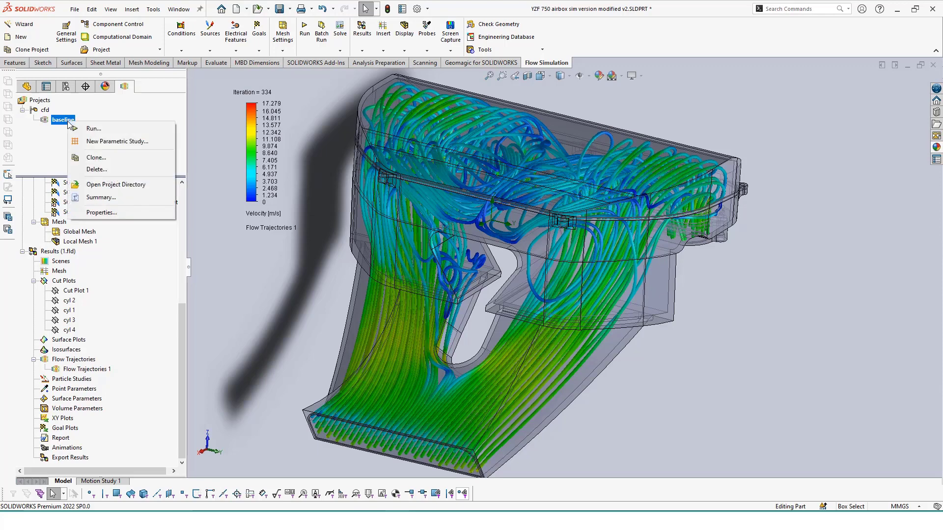
pyautogui.click(93, 157)
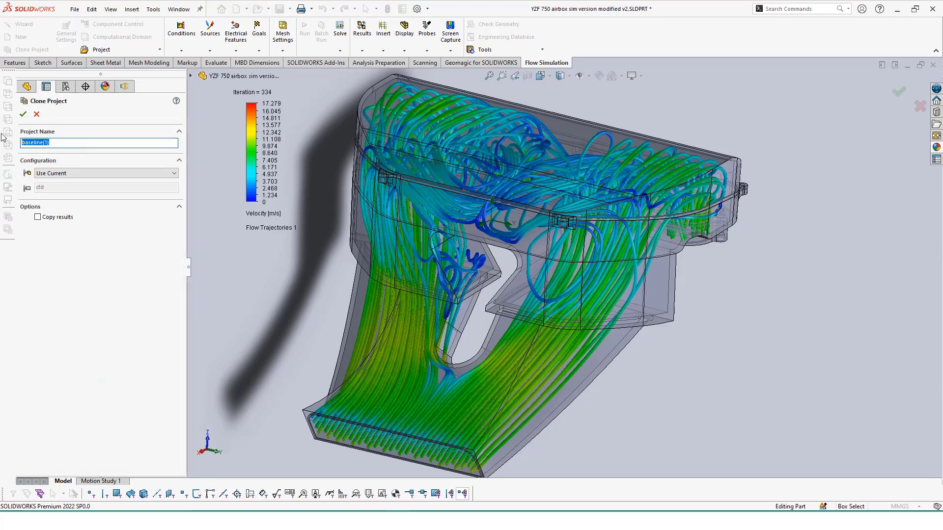
pyautogui.write('1 and 3')
pyautogui.click(24, 115)
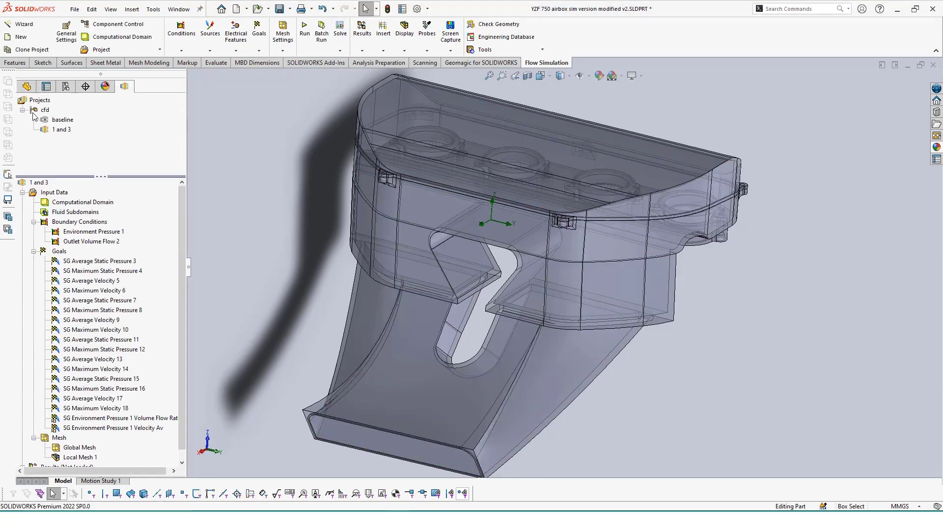
# Edit the Outlet Volume Flow 2 boundary condition to remove the outlet faces of stacks 2 and 4, keeping stacks 1 and 3.
pyautogui.scroll(-1, 78, 373)
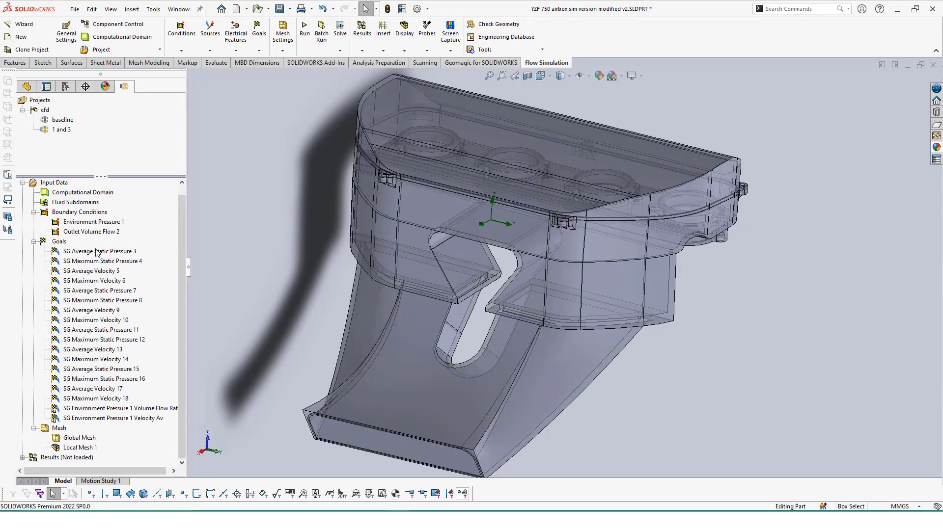
pyautogui.click(97, 232)
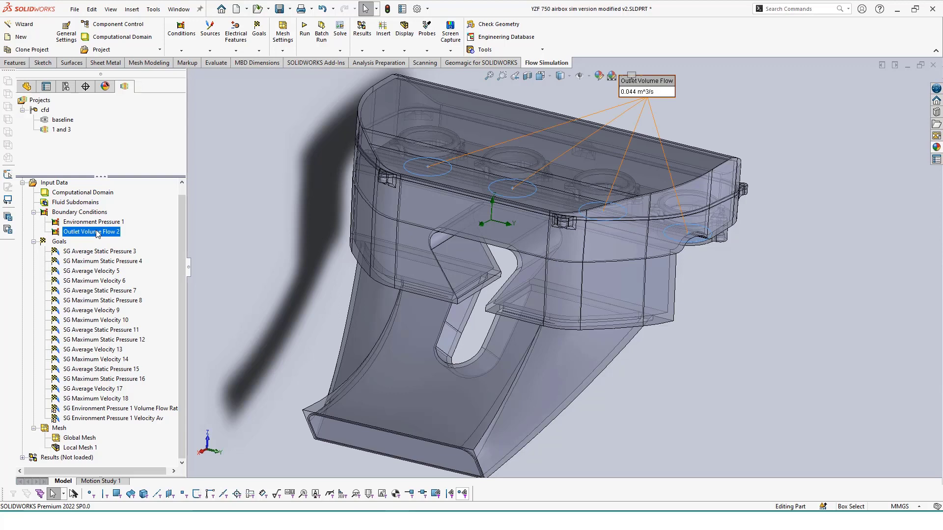
pyautogui.rightClick(97, 233)
pyautogui.click(112, 236)
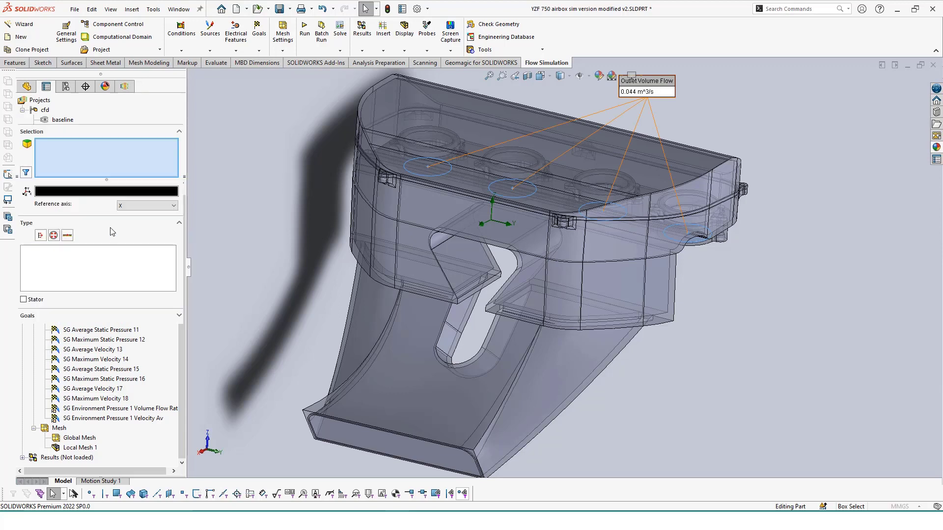
pyautogui.click(48, 152)
pyautogui.press('Delete')
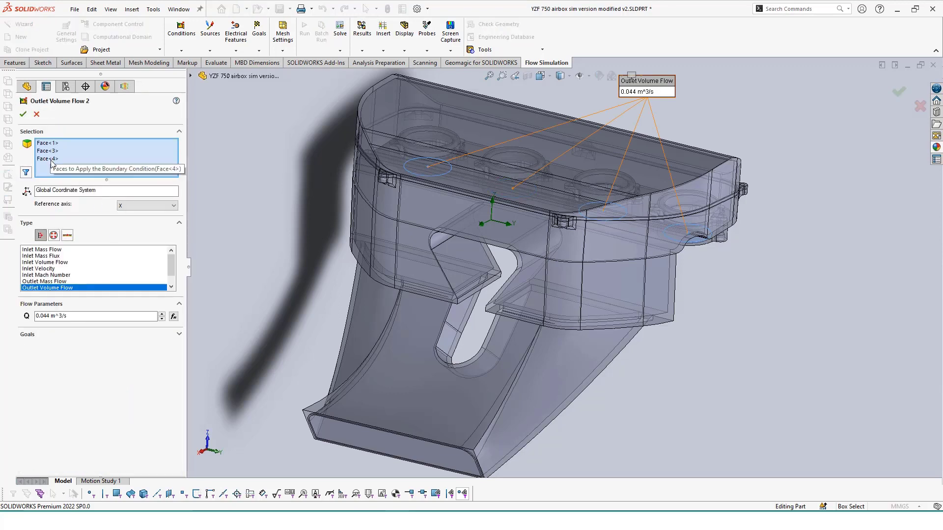
pyautogui.click(51, 159)
pyautogui.click(50, 152)
pyautogui.press('Delete')
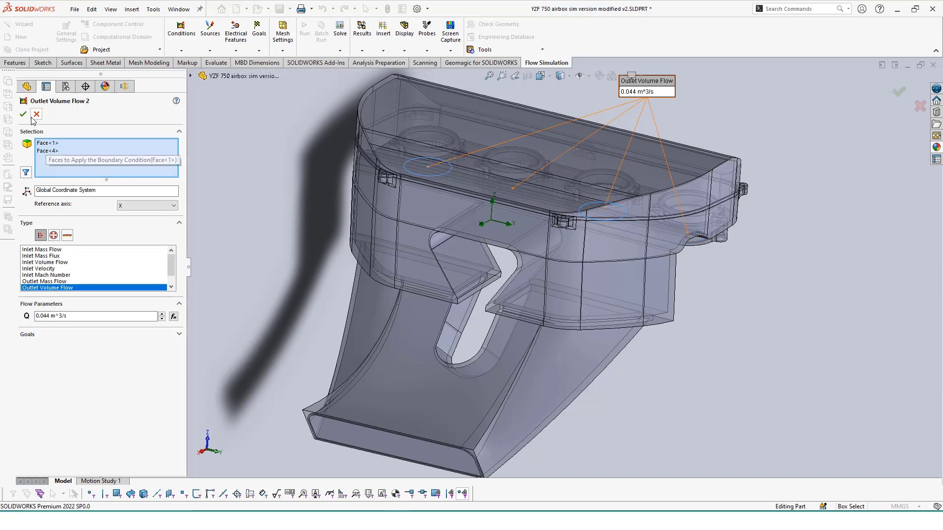
pyautogui.click(23, 114)
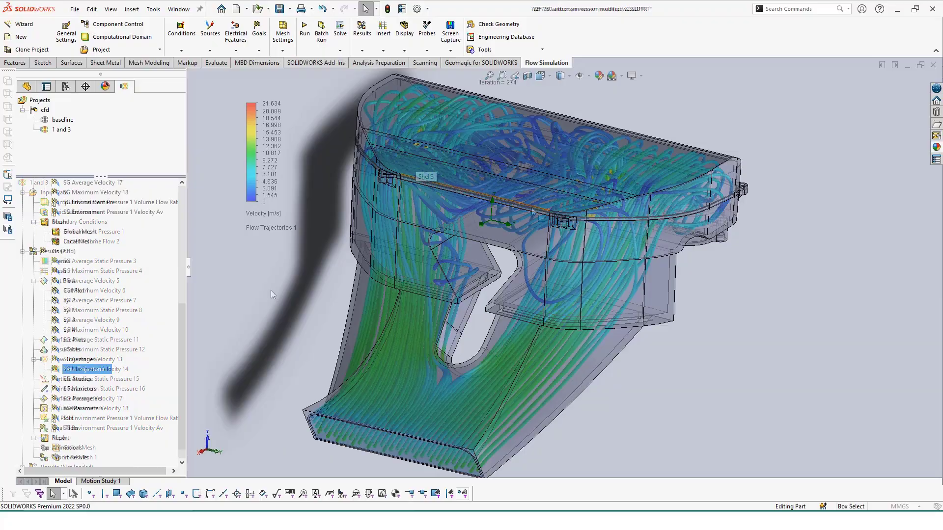
# Activate the baseline project and display Flow Trajectories 1 from its loaded results.
pyautogui.moveTo(282, 289); pyautogui.dragTo(297, 274, button='middle')
pyautogui.rightClick(58, 118)
pyautogui.click(63, 123)
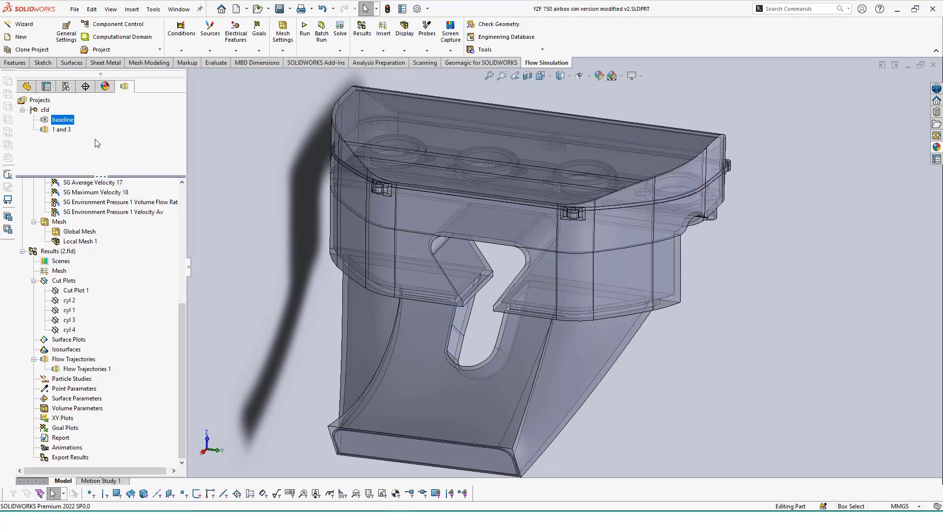
pyautogui.click(22, 458)
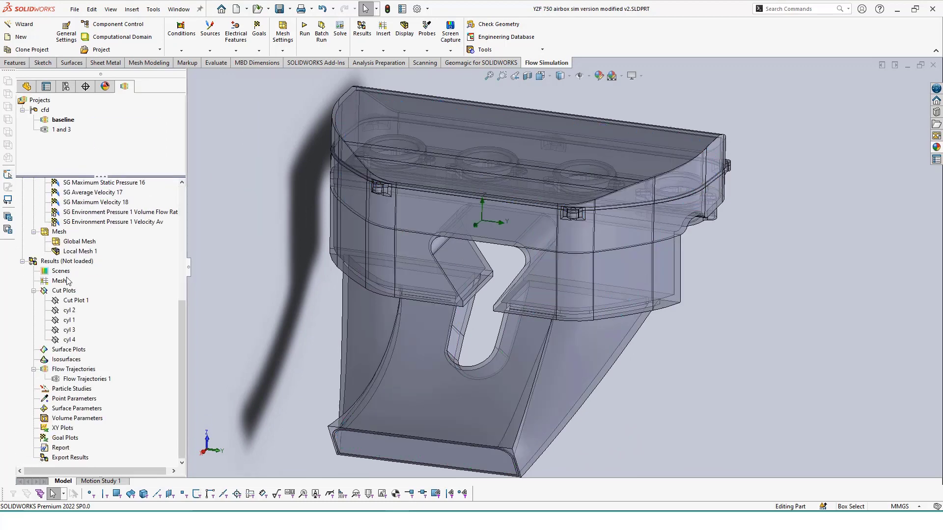
pyautogui.rightClick(77, 265)
pyautogui.click(90, 270)
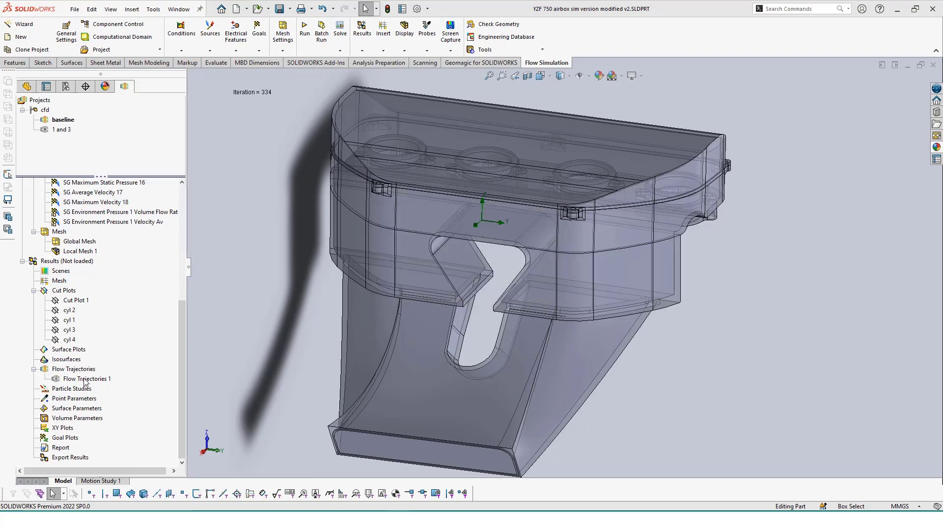
pyautogui.rightClick(80, 408)
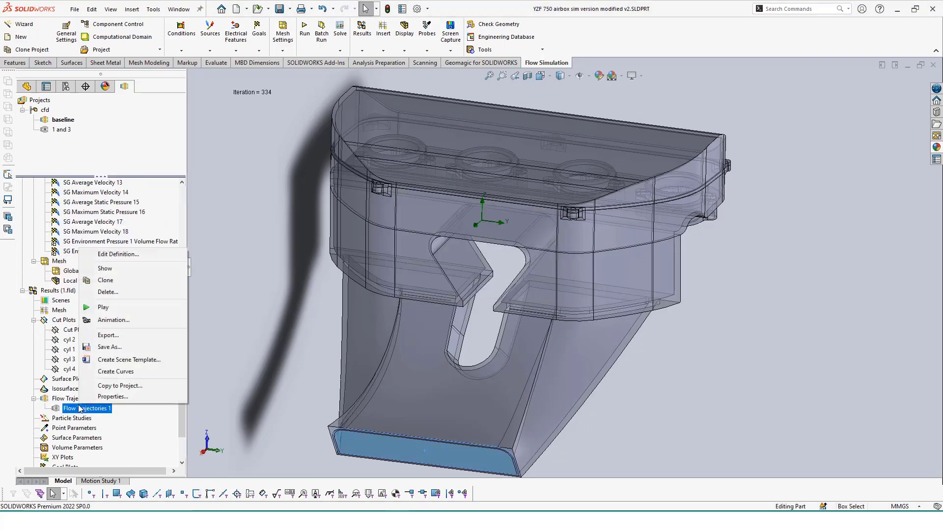
pyautogui.click(105, 267)
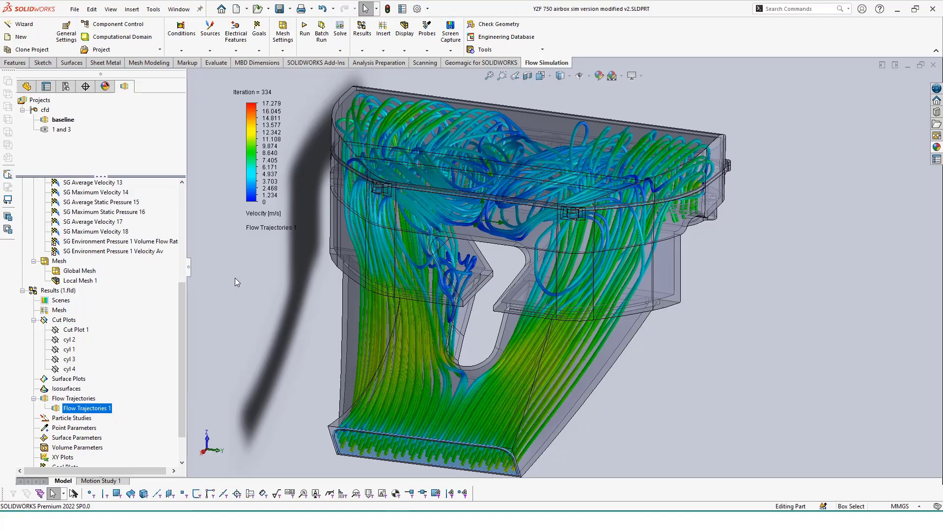
# Reactivate the "1 and 3" project and examine its flow trajectories through the airbox for comparison with the baseline.
pyautogui.rightClick(63, 129)
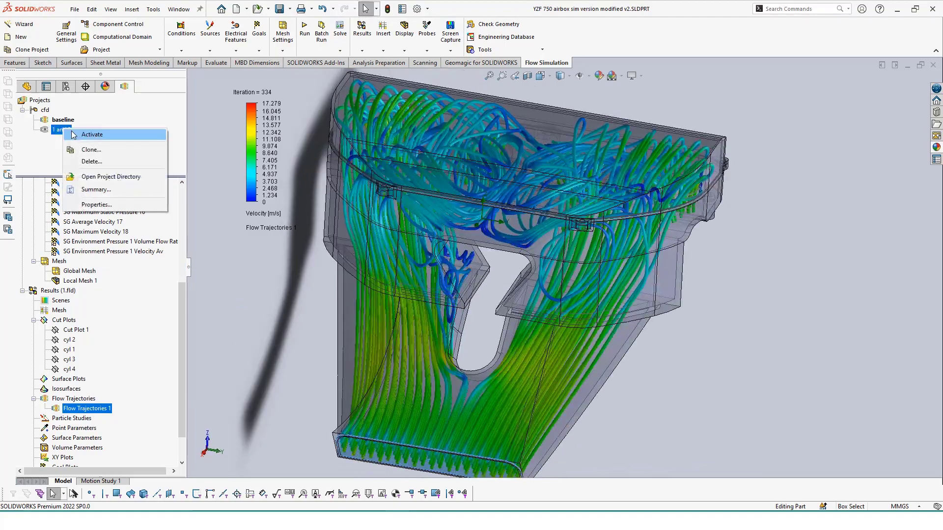
pyautogui.click(73, 135)
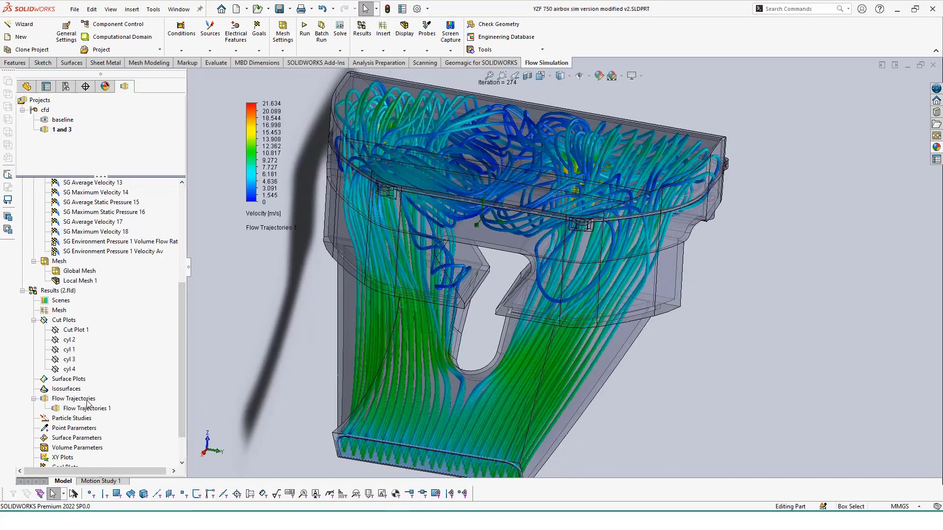
pyautogui.moveTo(278, 330); pyautogui.dragTo(421, 273, button='middle')
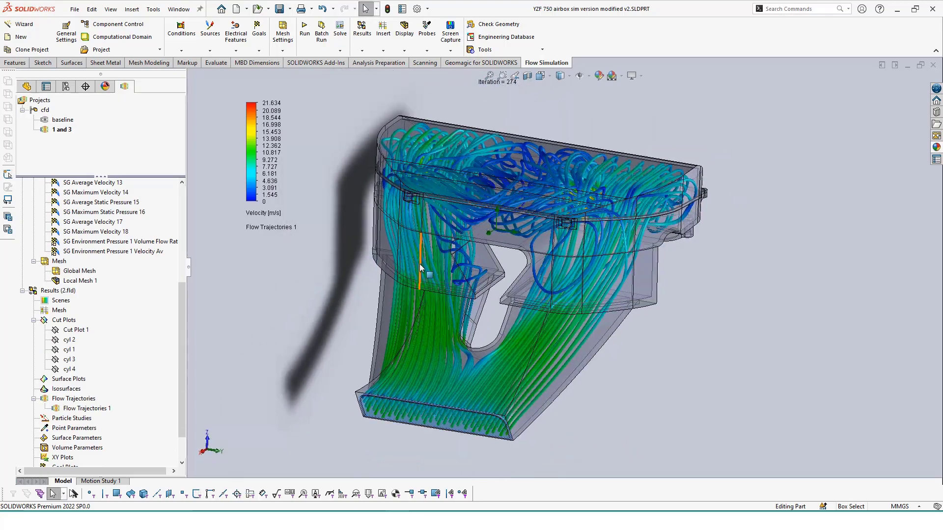
pyautogui.click(369, 262)
# Activate the "tappered mid + altered lid" configuration nested under cfd.
pyautogui.click(65, 86)
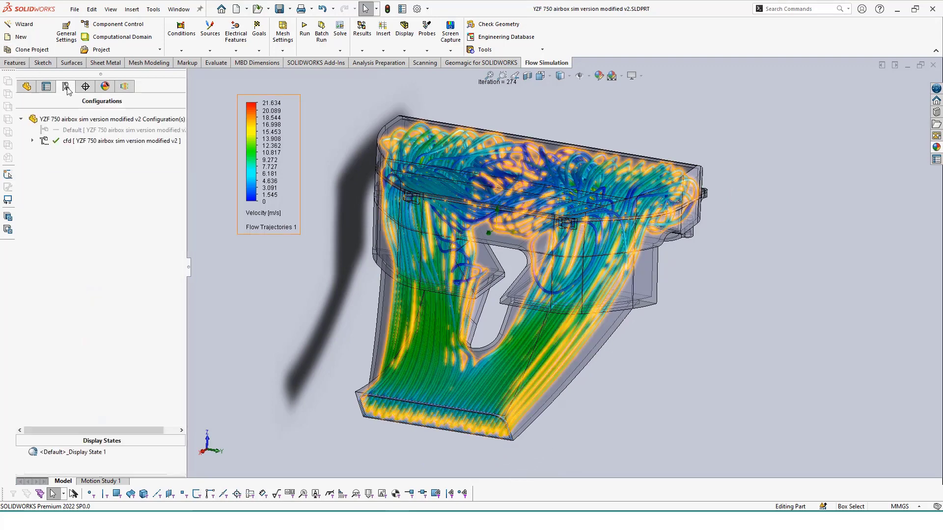
pyautogui.click(31, 141)
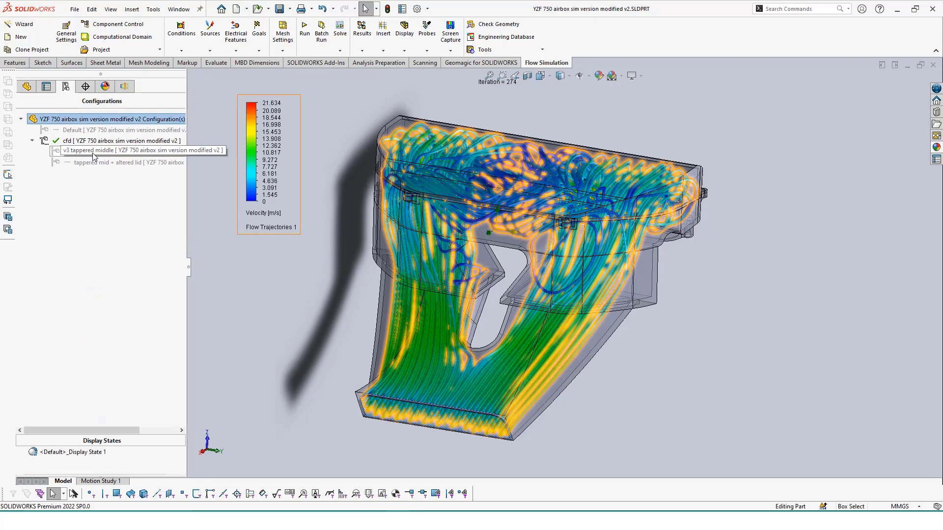
pyautogui.doubleClick(94, 162)
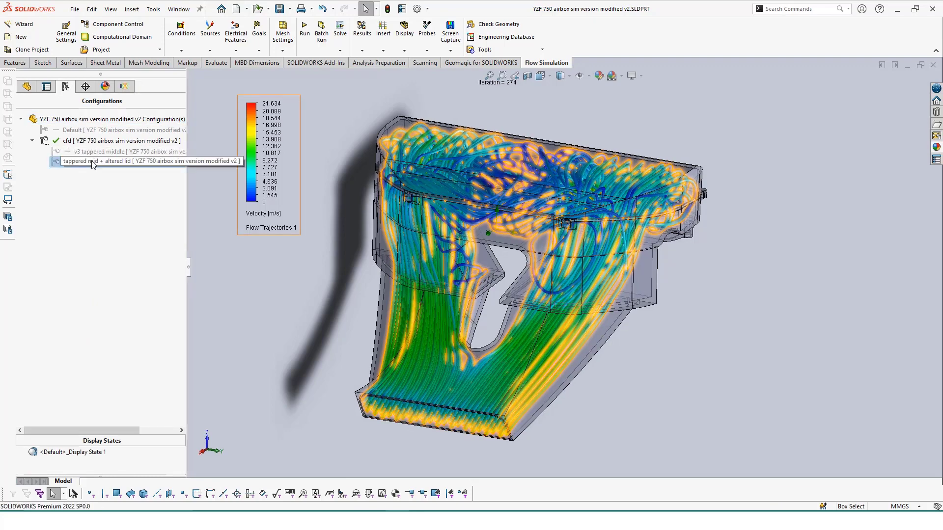
# Clone the "1 and 3" project as "1 and 3(1)" into the selected "tappered mid + altered lid" configuration without copying results.
pyautogui.click(124, 86)
pyautogui.rightClick(59, 129)
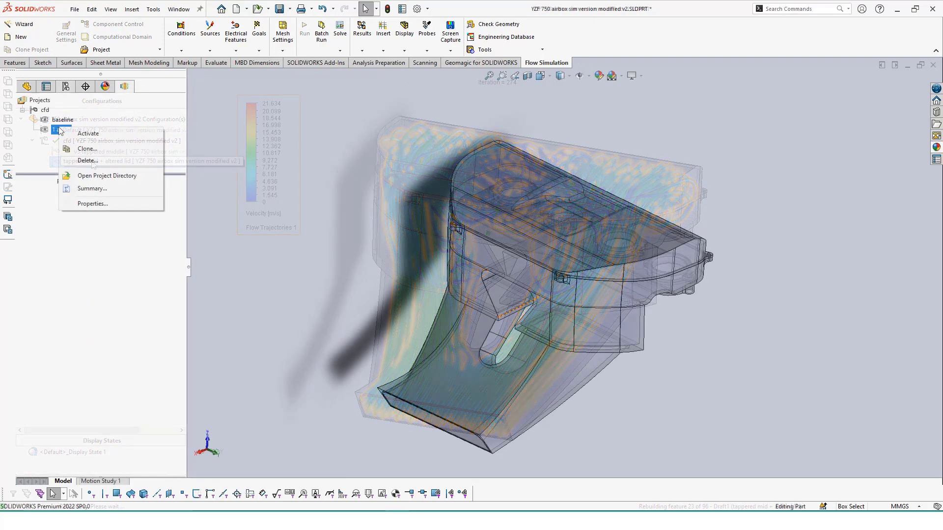
pyautogui.click(84, 148)
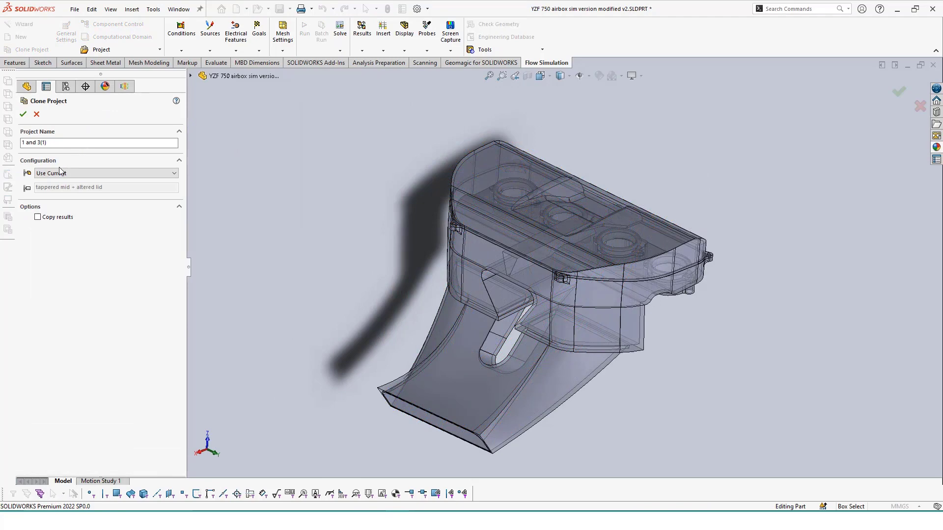
pyautogui.click(60, 173)
pyautogui.click(56, 188)
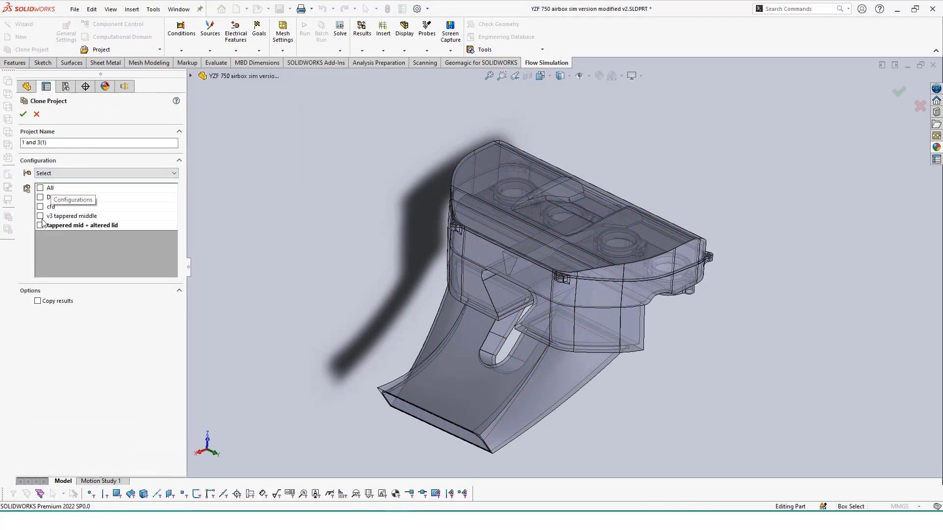
pyautogui.click(40, 225)
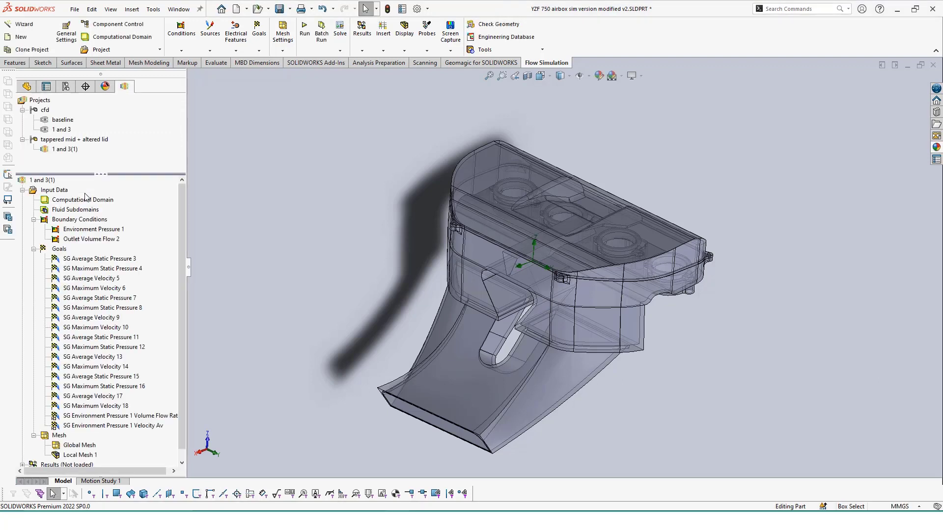
# Check which faces the cloned project's Environment Pressure 1, Outlet Volume Flow 2 and Local Mesh 1 are applied to.
pyautogui.click(89, 229)
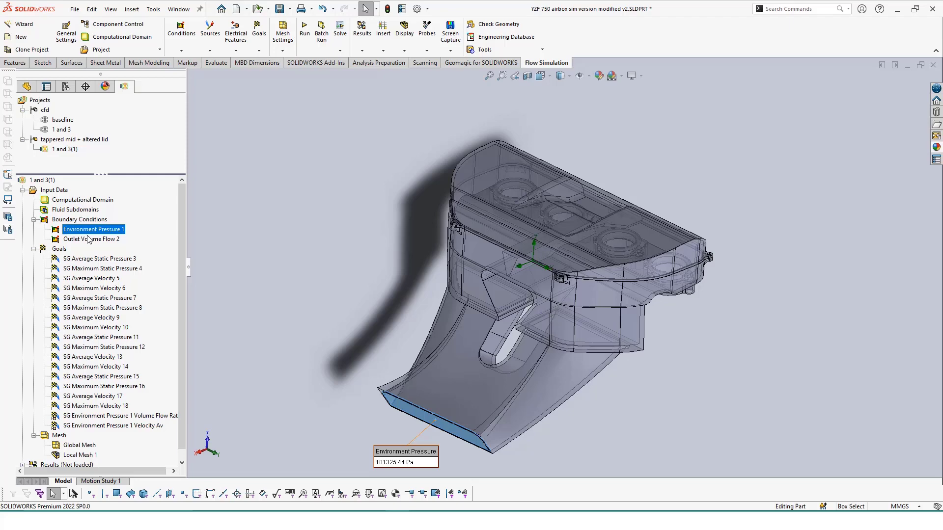
pyautogui.click(89, 239)
pyautogui.scroll(-1, 88, 241)
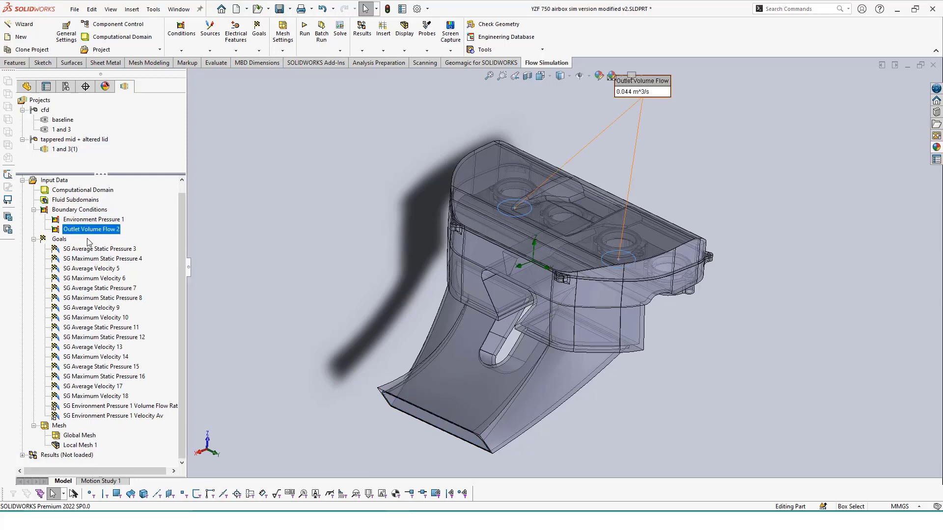
pyautogui.click(77, 444)
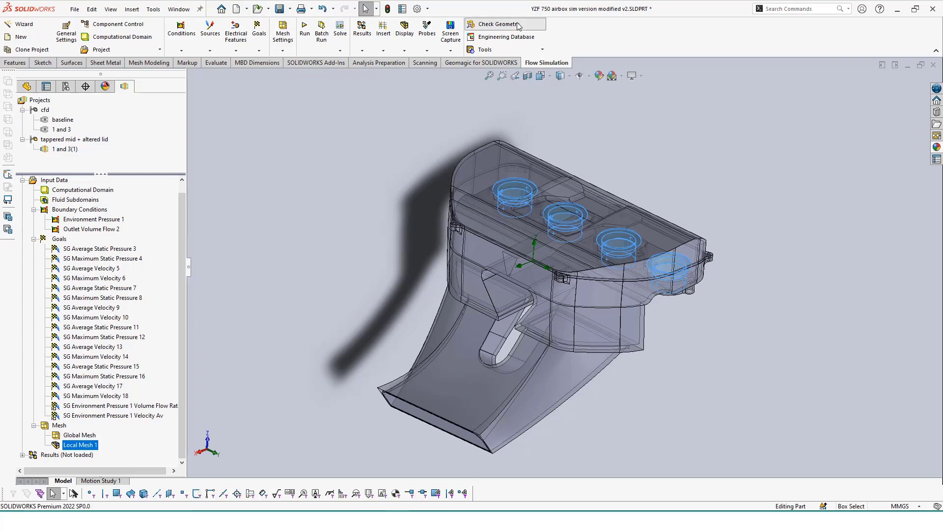
# Run Check Geometry on the altered airbox and inspect the displayed fluid volume, closing the check when done.
pyautogui.click(496, 24)
pyautogui.click(106, 379)
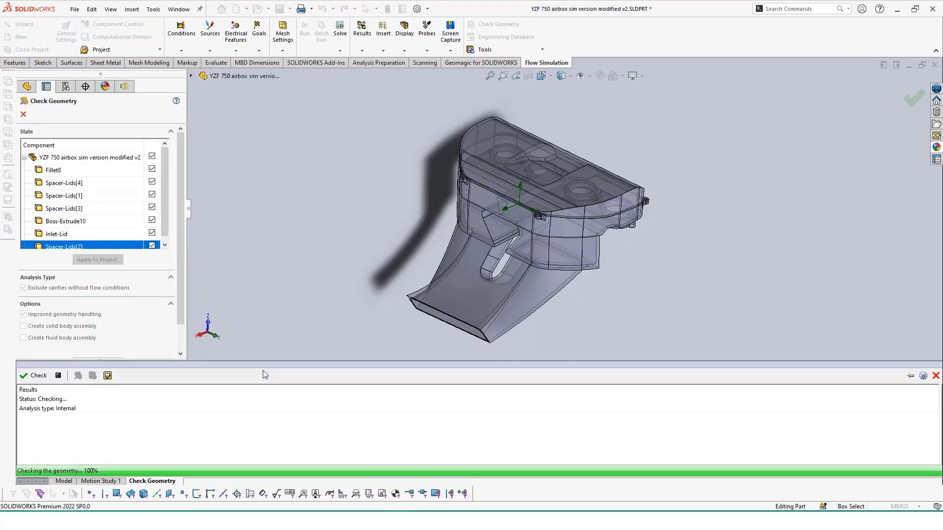
pyautogui.scroll(-5, 472, 266)
pyautogui.moveTo(473, 267)
pyautogui.mouseDown(button='middle')
pyautogui.moveTo(508, 224)
pyautogui.moveTo(400, 211)
pyautogui.moveTo(401, 239)
pyautogui.moveTo(469, 250)
pyautogui.mouseUp(button='middle')
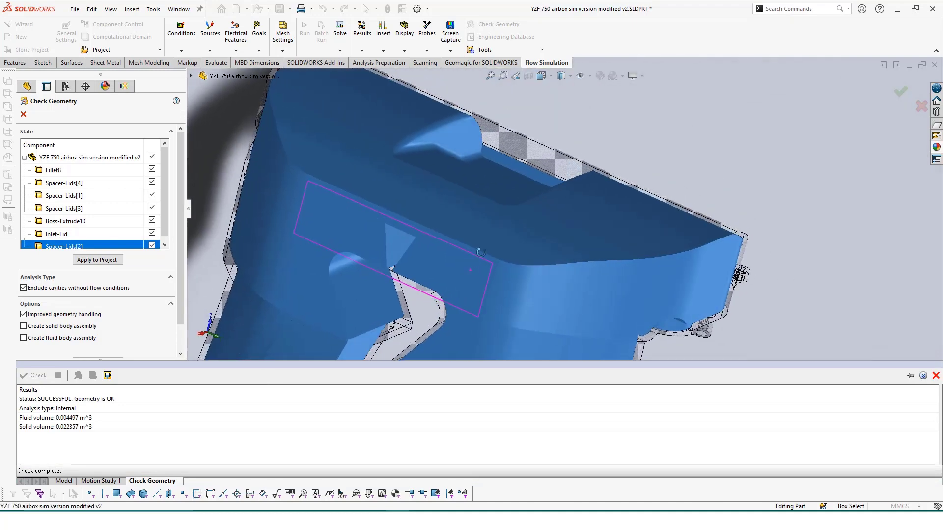
pyautogui.scroll(5, 469, 250)
pyautogui.scroll(-1, 606, 306)
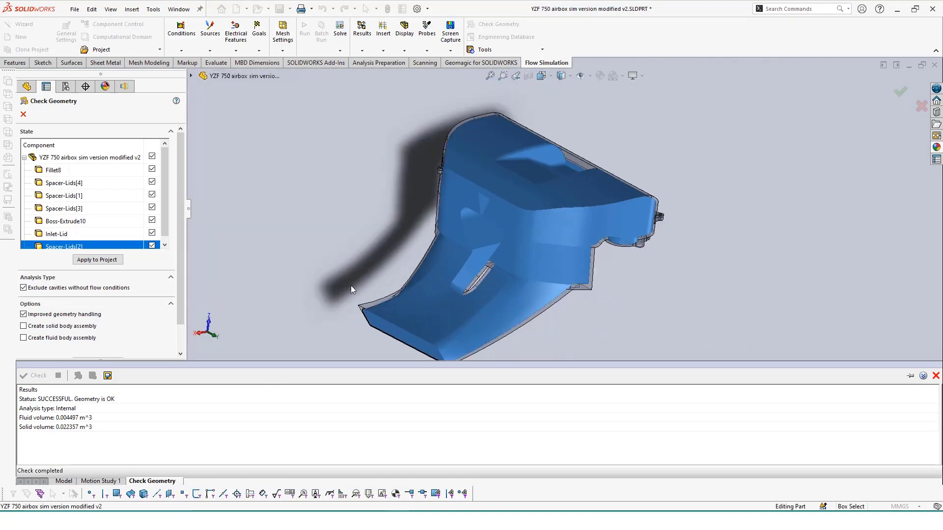
pyautogui.click(23, 114)
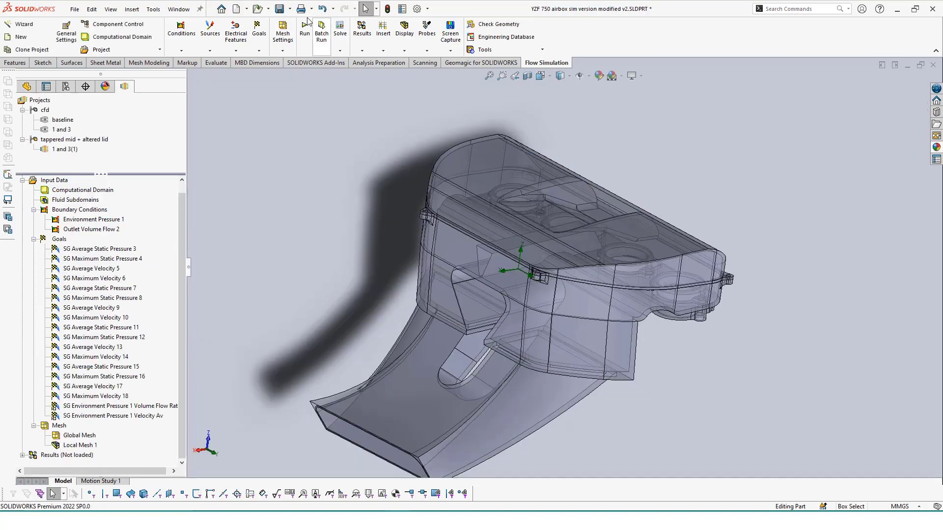
# Run the solver for the "1 and 3(1)" project and examine its Flow Trajectories 1 around the altered lid.
pyautogui.click(304, 30)
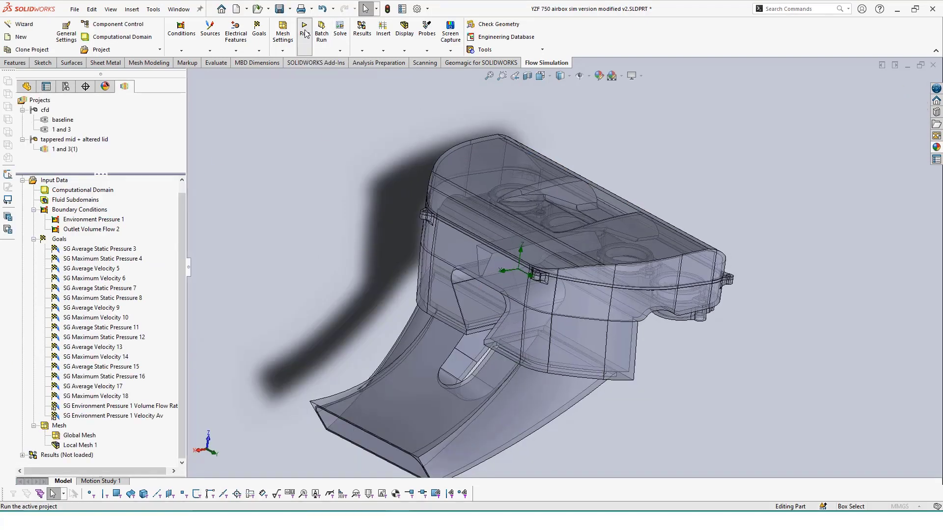
pyautogui.click(559, 206)
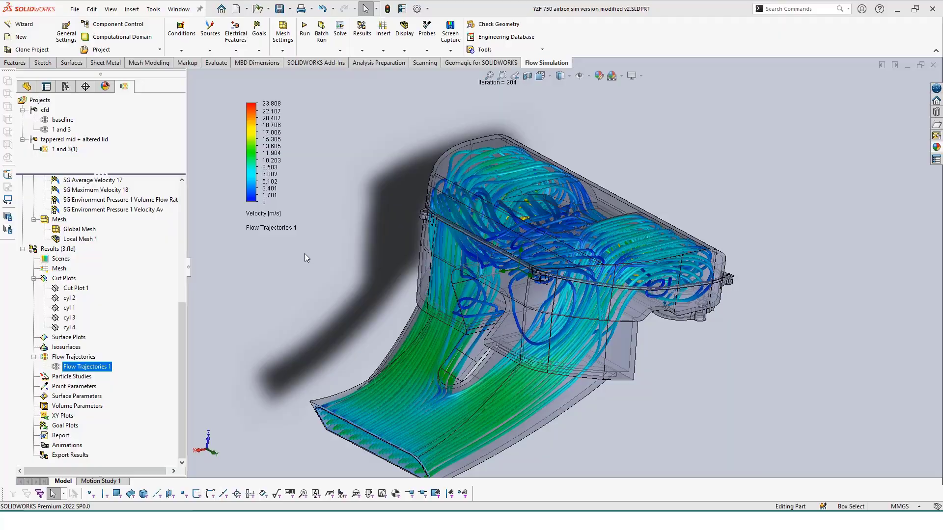
pyautogui.moveTo(322, 265)
pyautogui.mouseDown(button='middle')
pyautogui.moveTo(360, 233)
pyautogui.moveTo(405, 260)
pyautogui.moveTo(363, 242)
pyautogui.moveTo(370, 271)
pyautogui.moveTo(358, 345)
pyautogui.moveTo(350, 260)
pyautogui.mouseUp(button='middle')
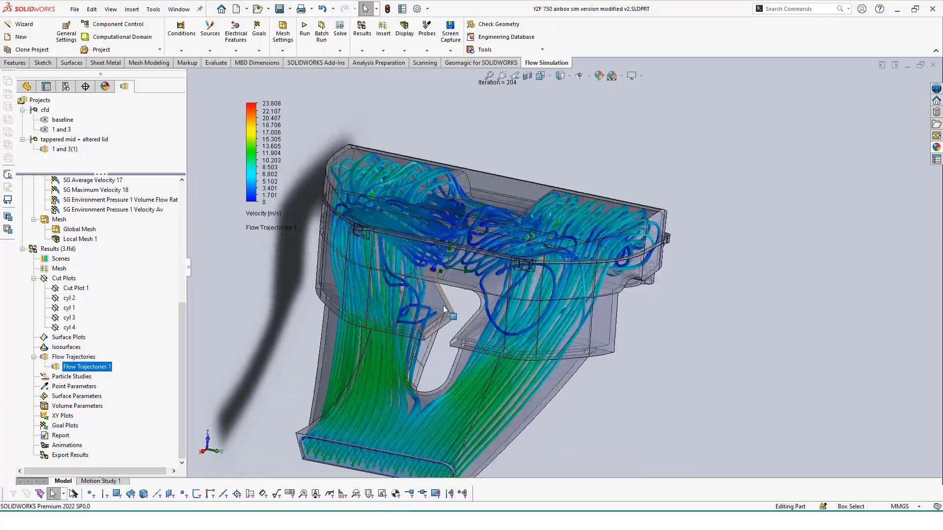
pyautogui.scroll(-2, 447, 314)
pyautogui.moveTo(448, 314)
pyautogui.mouseDown(button='middle')
pyautogui.moveTo(475, 267)
pyautogui.moveTo(441, 272)
pyautogui.moveTo(466, 273)
pyautogui.mouseUp(button='middle')
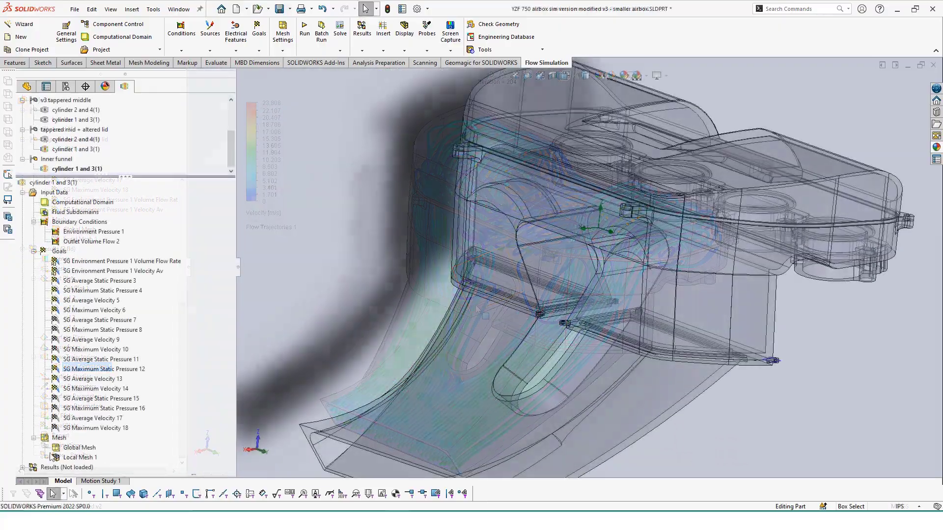
# Load the results of the Inner funnel configuration's "cylinder 1 and 3(1)" project in the smaller airbox model and expand them.
pyautogui.click(49, 469)
pyautogui.rightClick(49, 470)
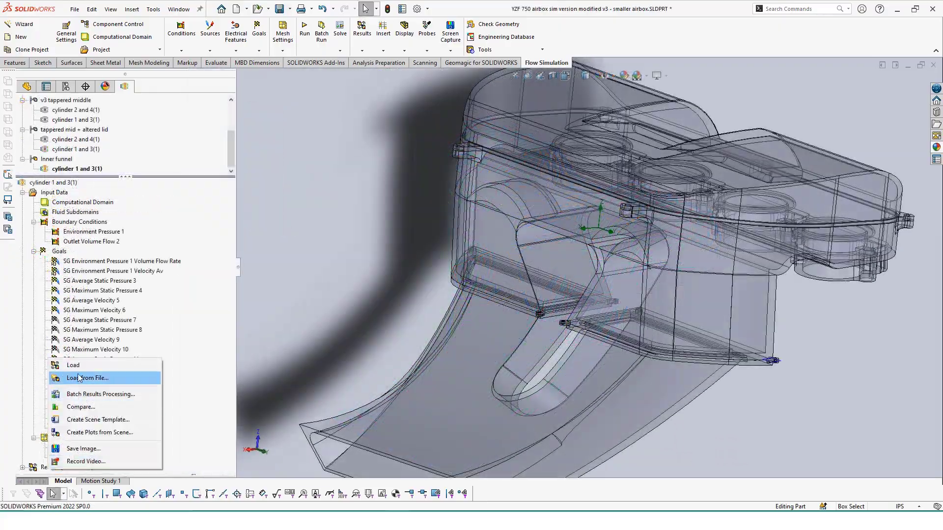
pyautogui.click(78, 367)
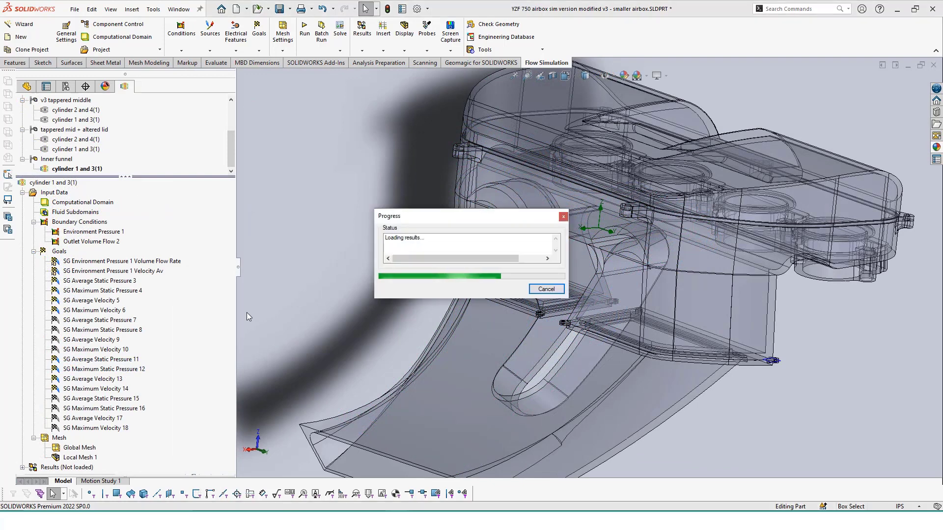
pyautogui.click(23, 467)
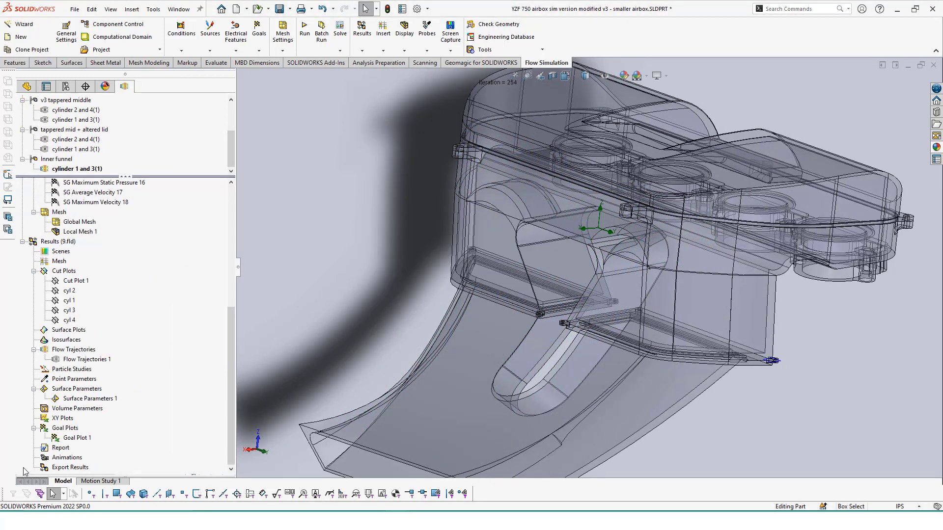
# Show Flow Trajectories 1 for the Inner funnel "cylinder 1 and 3(1)" project and examine the flow through the airbox.
pyautogui.rightClick(84, 360)
pyautogui.click(113, 224)
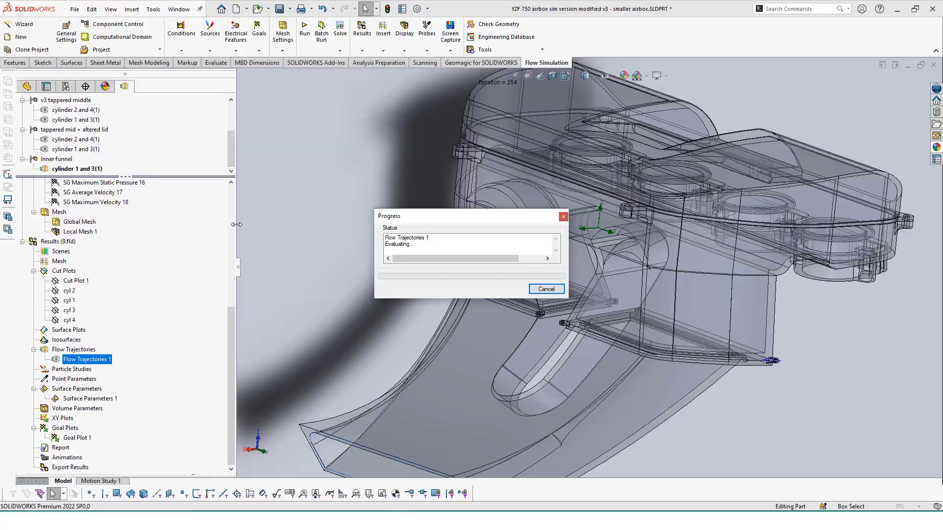
pyautogui.moveTo(371, 273); pyautogui.dragTo(385, 332, button='middle')
pyautogui.scroll(2, 385, 332)
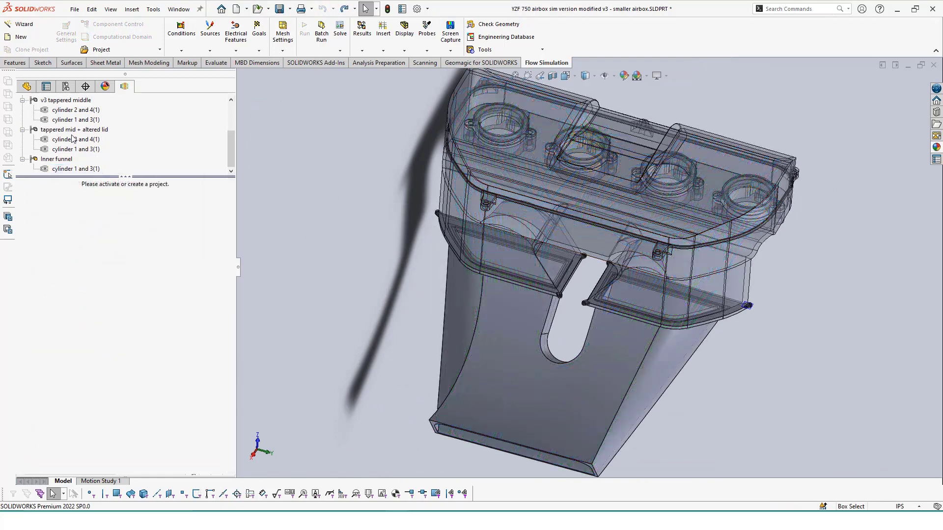
# Clone the cfd configuration's "cylinder 2 and 4" project into the existing Inner funnel configuration without copying its results.
pyautogui.scroll(2, 82, 135)
pyautogui.rightClick(83, 141)
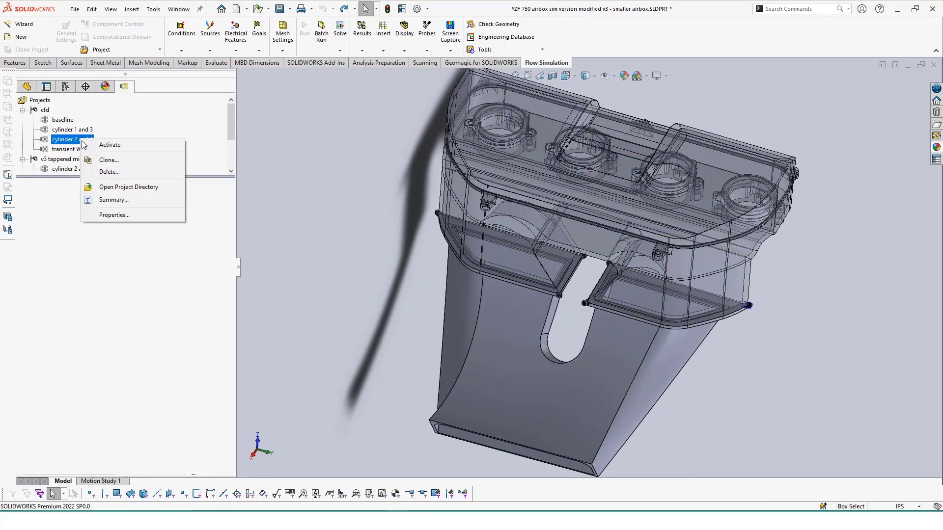
pyautogui.click(101, 158)
pyautogui.click(73, 173)
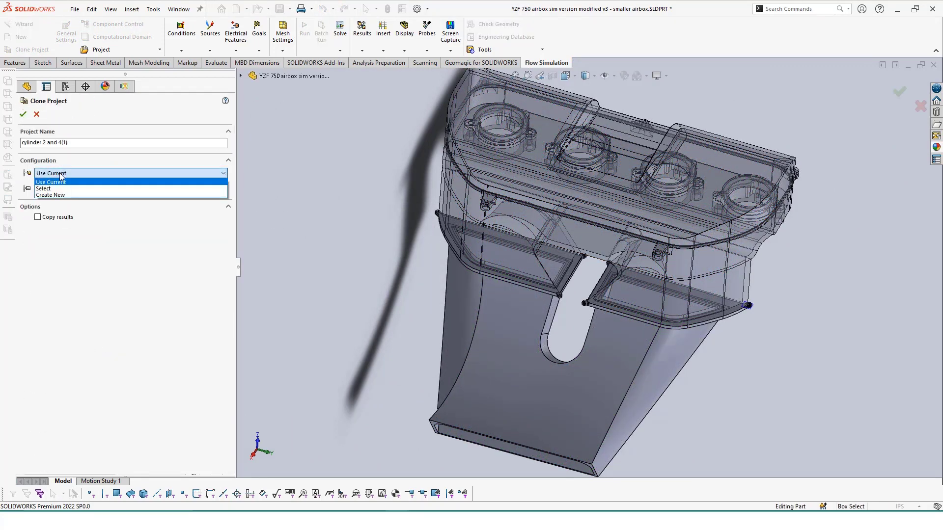
pyautogui.click(49, 197)
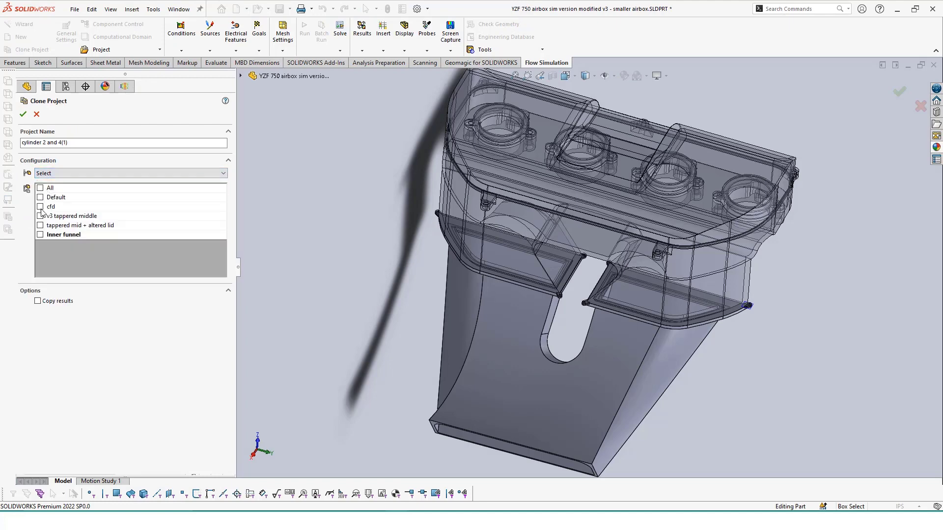
pyautogui.click(26, 118)
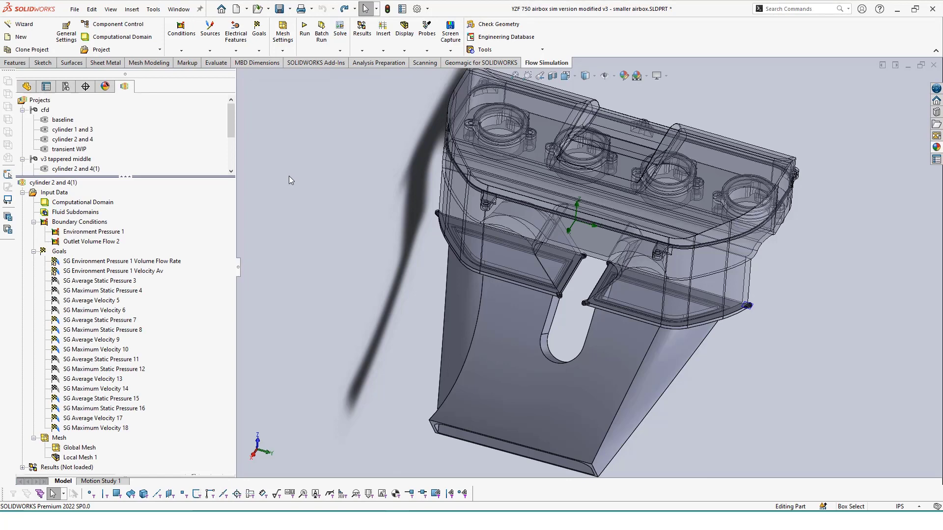
# Locate the cloned project under Inner funnel and check which outlets its Outlet Volume Flow 2 condition is applied to.
pyautogui.moveTo(231, 125); pyautogui.dragTo(231, 140)
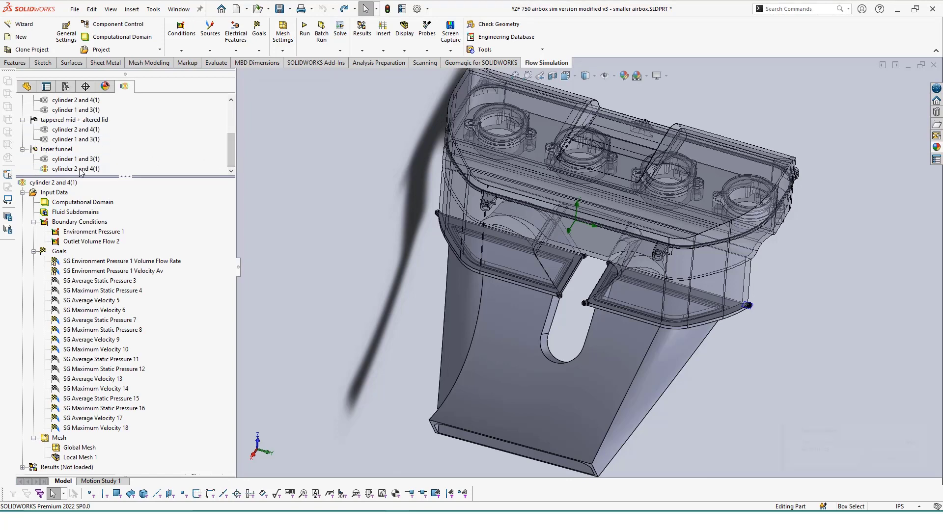
pyautogui.click(79, 169)
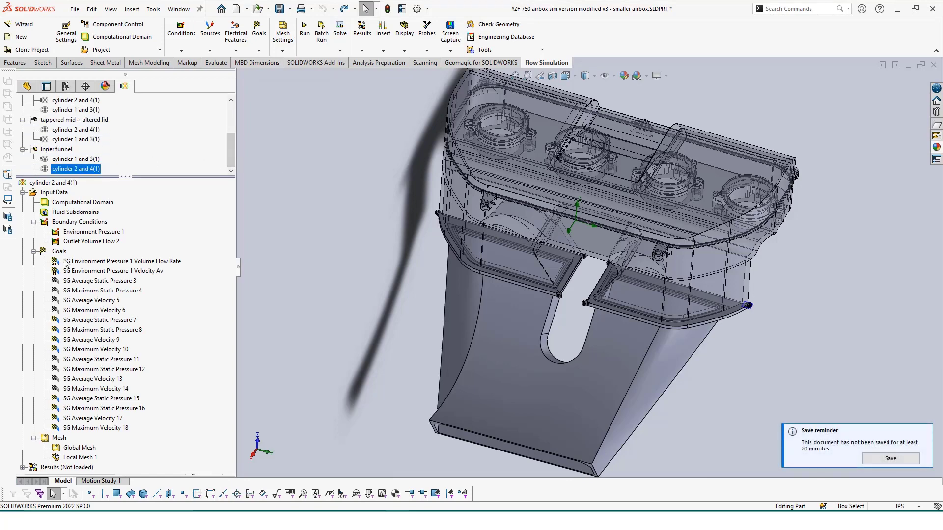
pyautogui.click(76, 242)
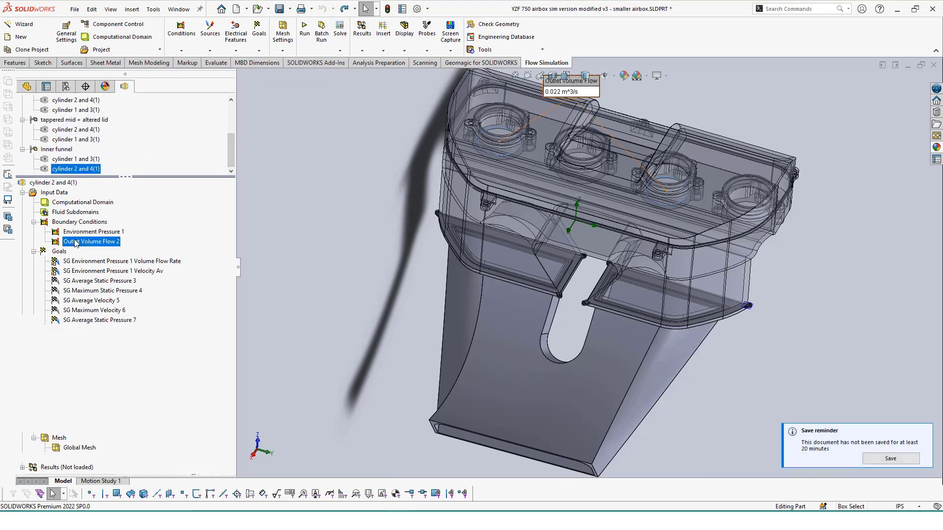
# Activate the Inner funnel "cylinder 1 and 3(1)" project to view its flow trajectories, and switch back to "cylinder 2 and 4(1)".
pyautogui.rightClick(85, 160)
pyautogui.click(110, 163)
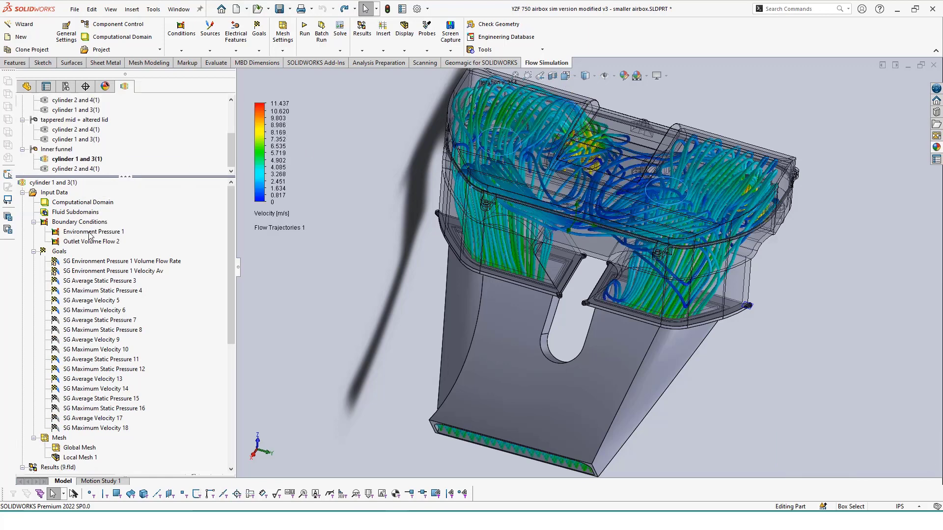
pyautogui.doubleClick(78, 169)
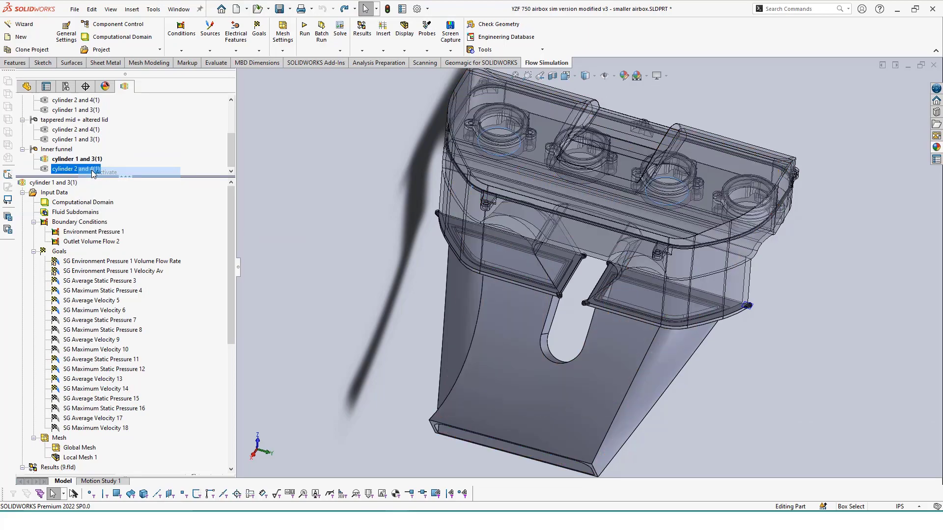